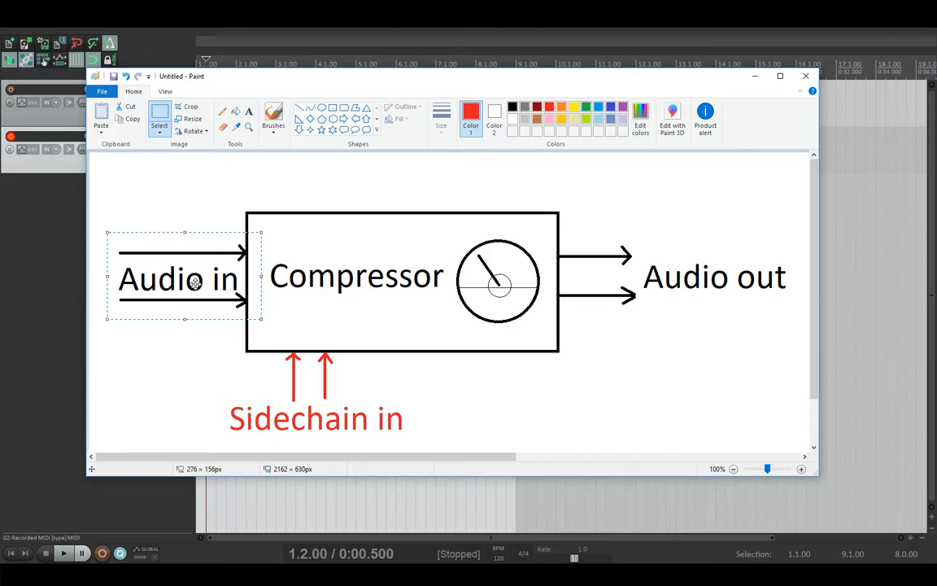
Step: Box the diagram's two output arrows and the Sidechain in label, then minimise Paint
drag(545, 239, 642, 310)
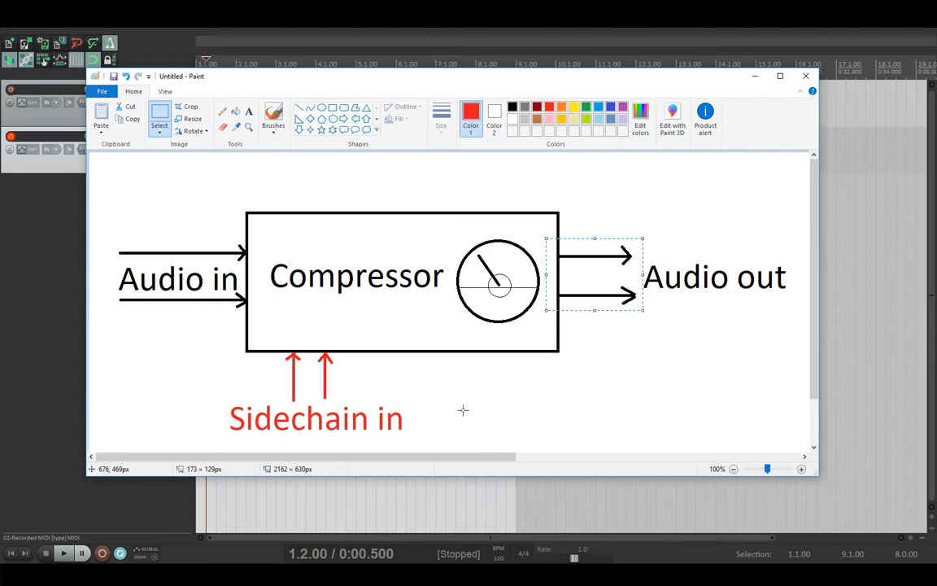
drag(429, 439, 217, 344)
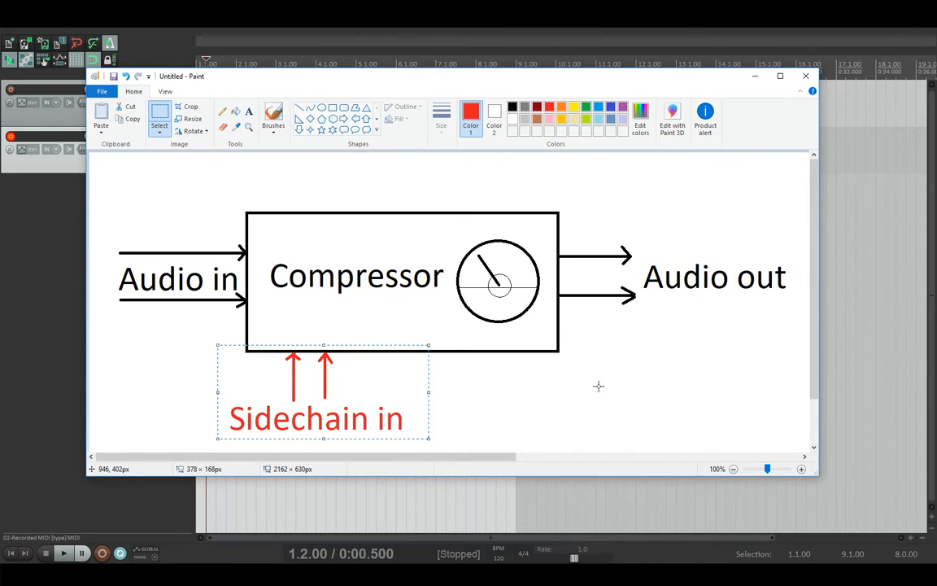
click(556, 388)
click(319, 574)
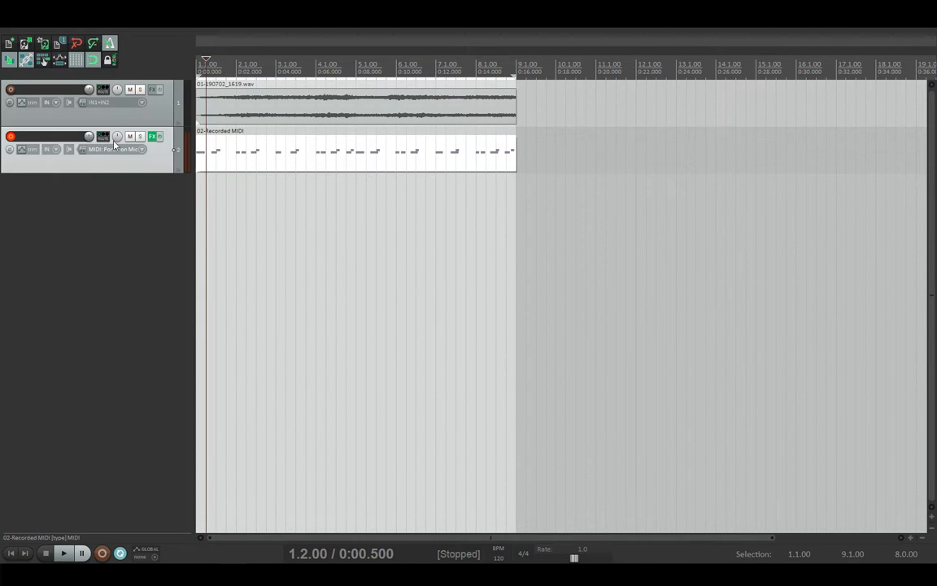
Step: Enlarge track 1 and the MIDI track, then play the project from the start and stop
drag(117, 126, 117, 174)
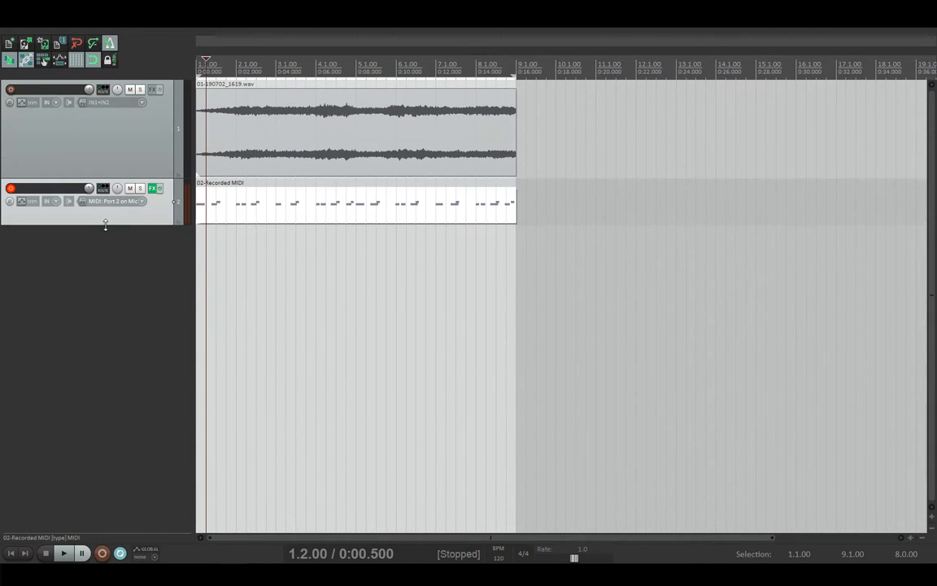
drag(105, 224, 106, 309)
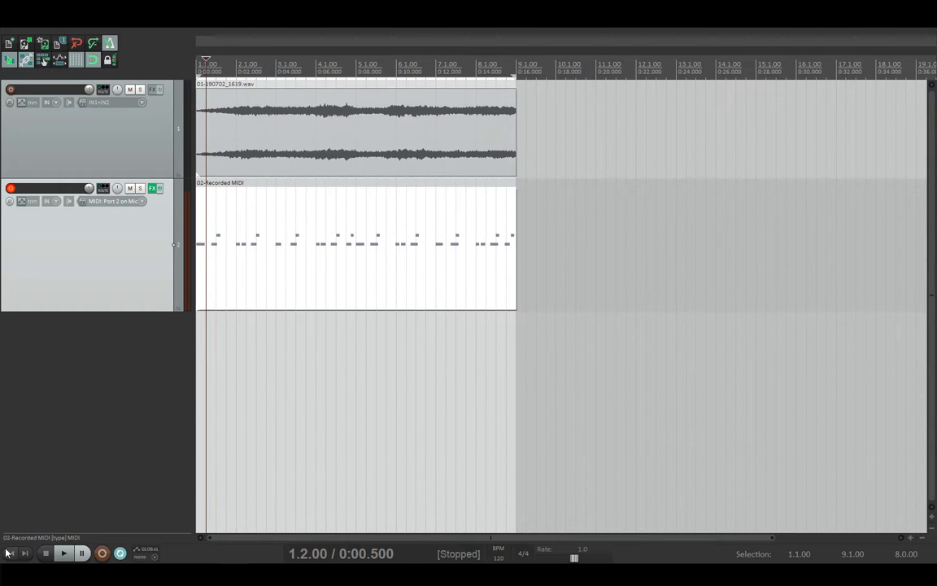
click(9, 554)
key(space)
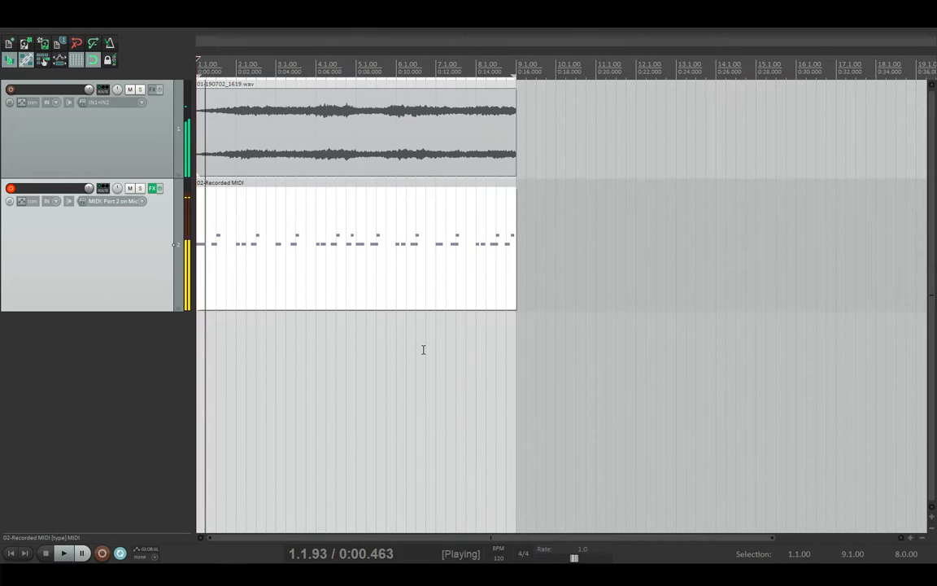
key(space)
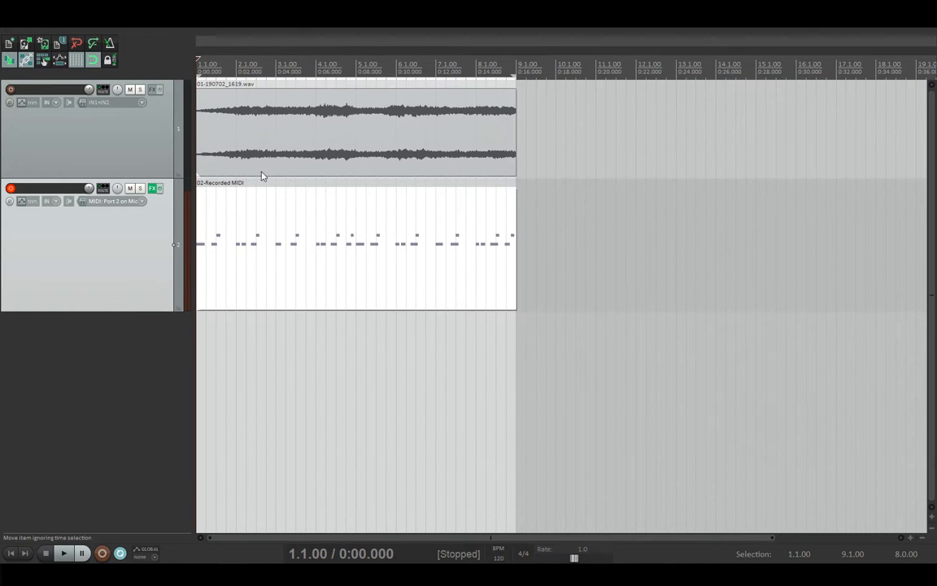
Step: Load VST3: Unfiltered Audio Zip onto track 1's FX chain, then switch back to Paint
click(152, 91)
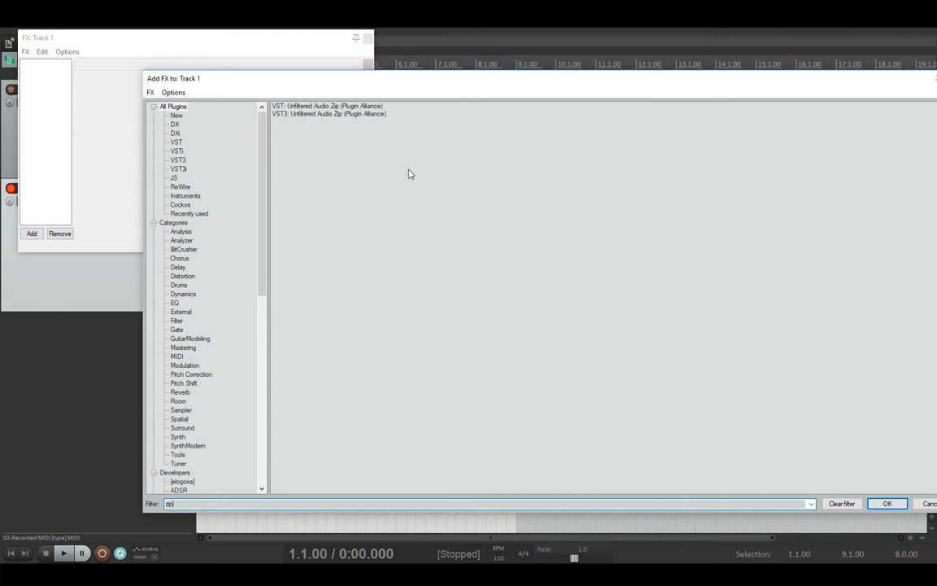
double_click(348, 115)
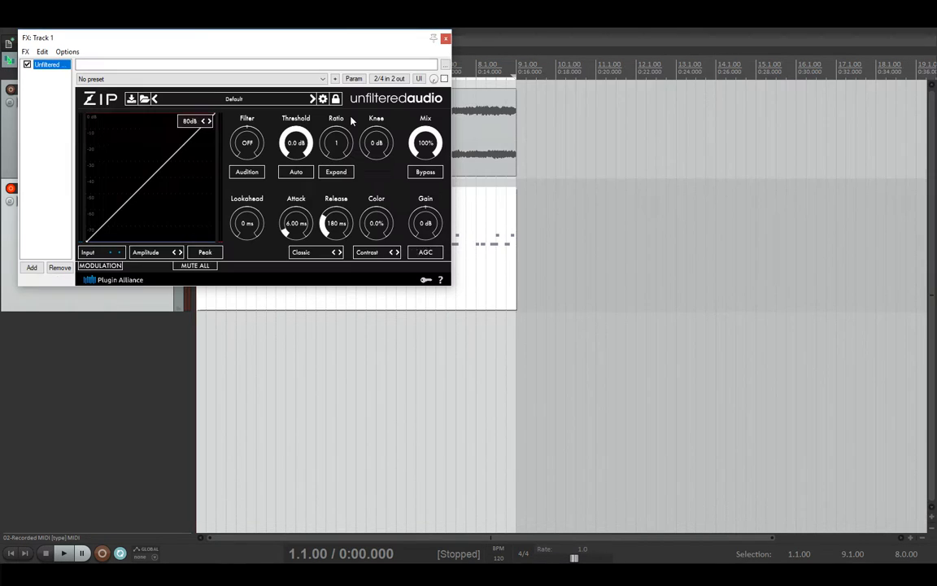
drag(282, 44, 541, 81)
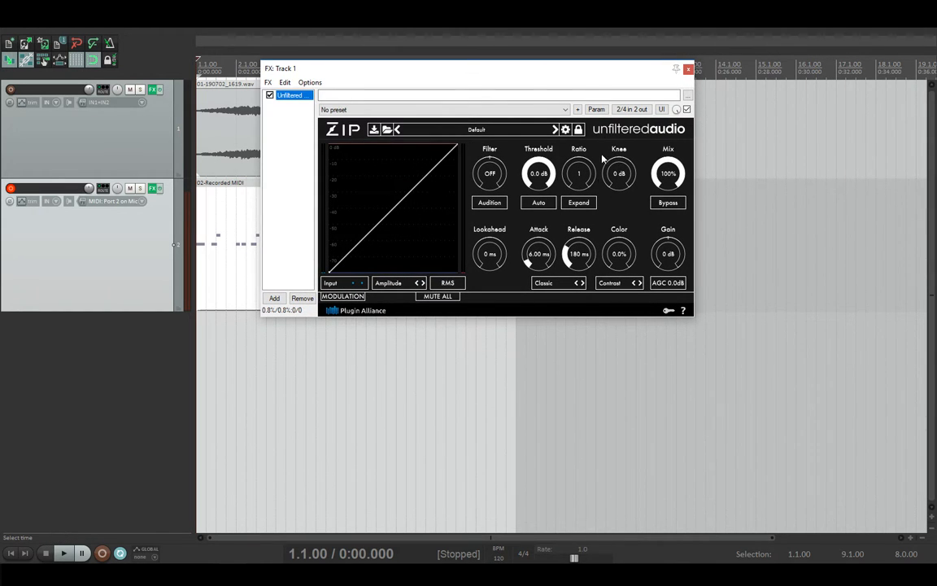
key(alt+Tab)
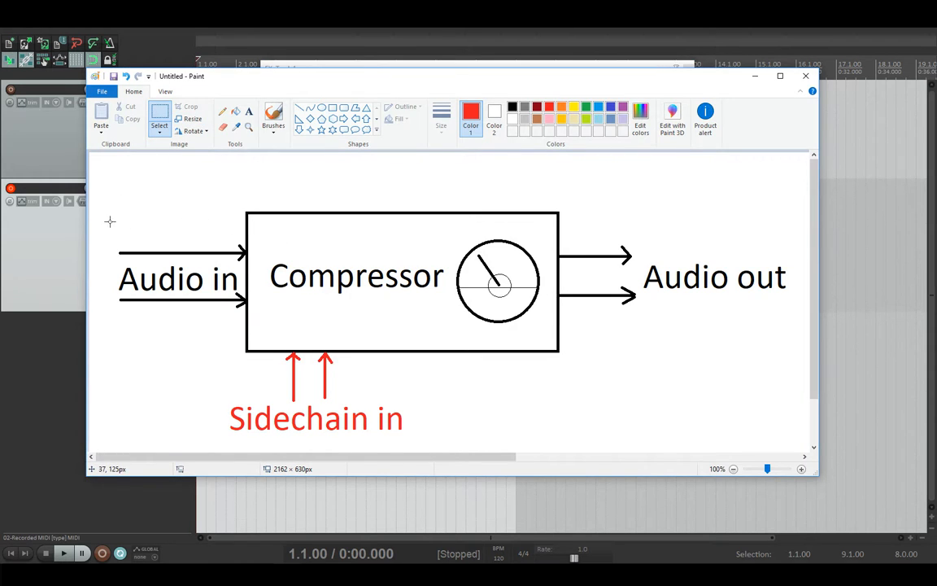
Step: Outline Audio in, Compressor and Sidechain in on the diagram, then return to REAPER
drag(110, 221, 421, 440)
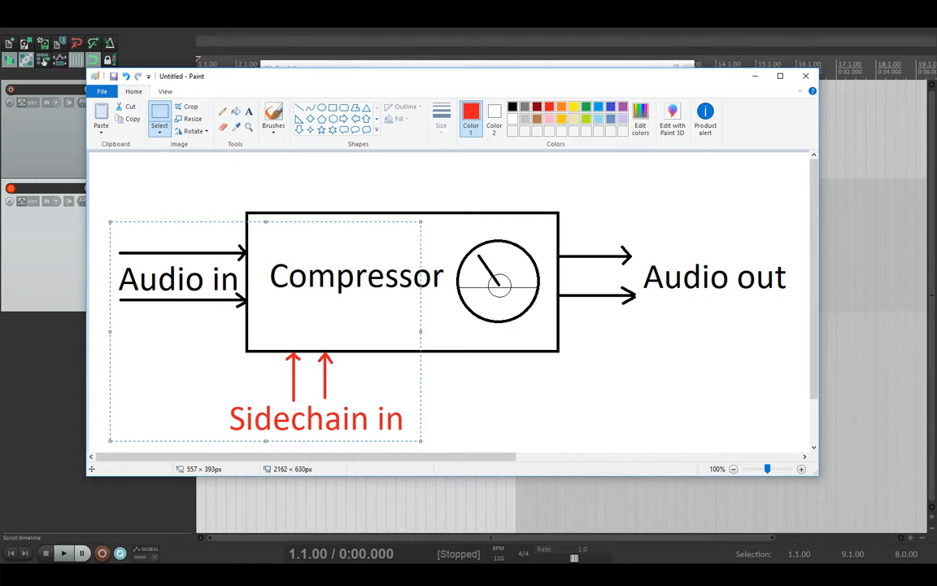
click(503, 481)
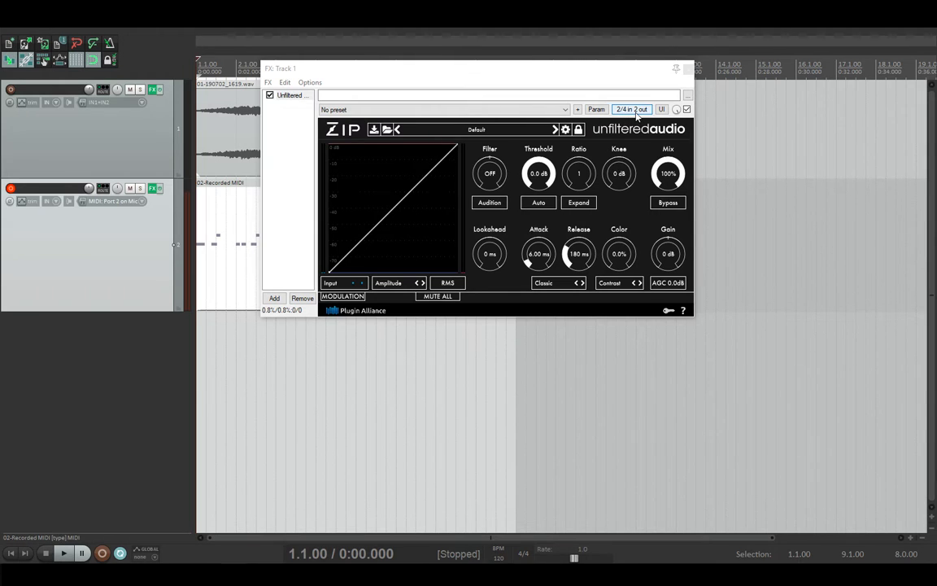
Step: Show Zip's '2/4 in 2 out' pin connector over the plugin, then return to Paint
click(632, 109)
drag(652, 124, 432, 150)
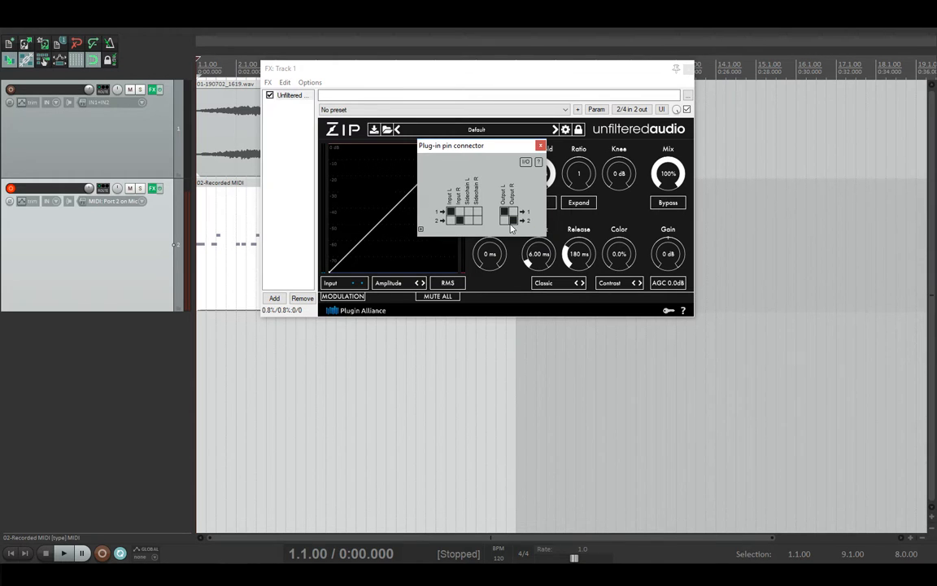
key(alt+Tab)
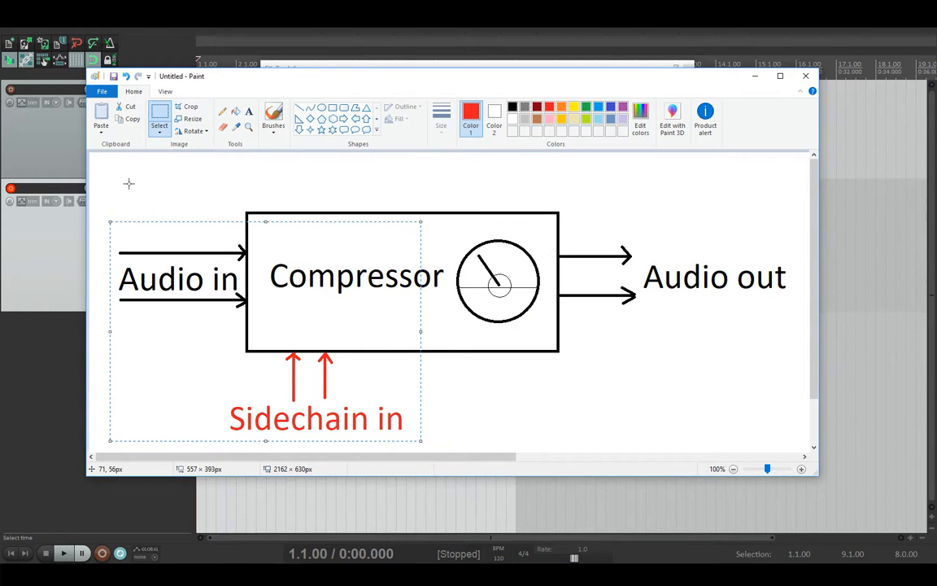
Step: Temporarily delete the diagram's top half to isolate Sidechain in, then undo it
click(107, 225)
drag(112, 207, 797, 329)
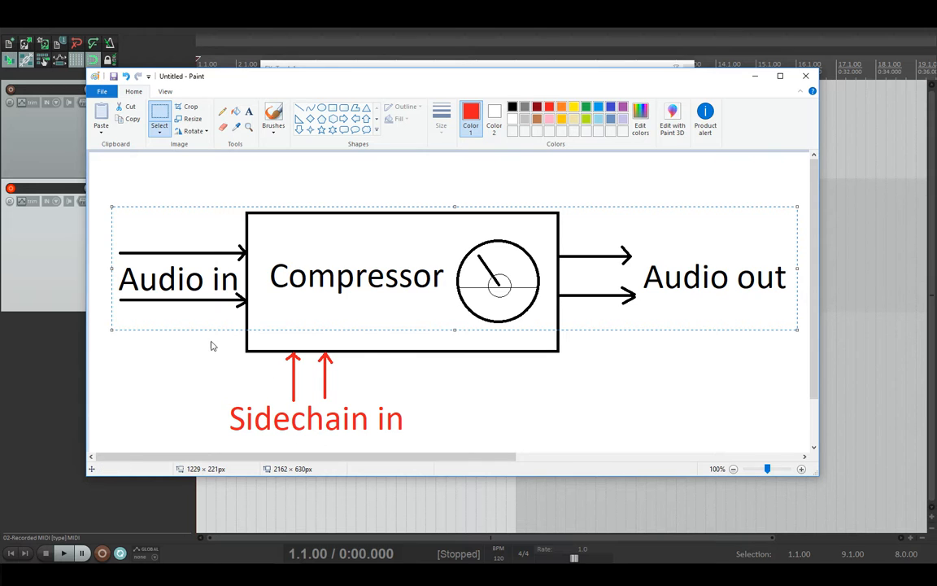
key(Delete)
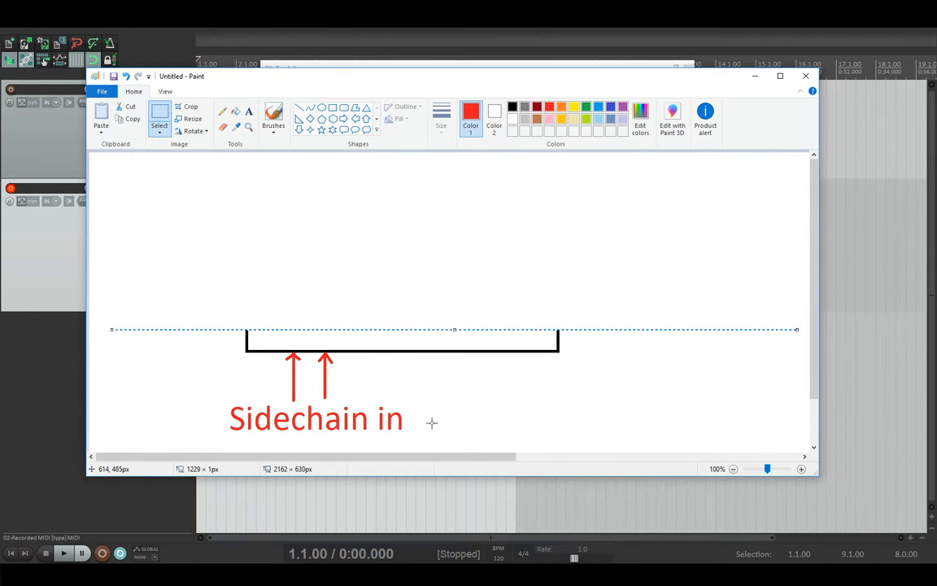
key(ctrl+z)
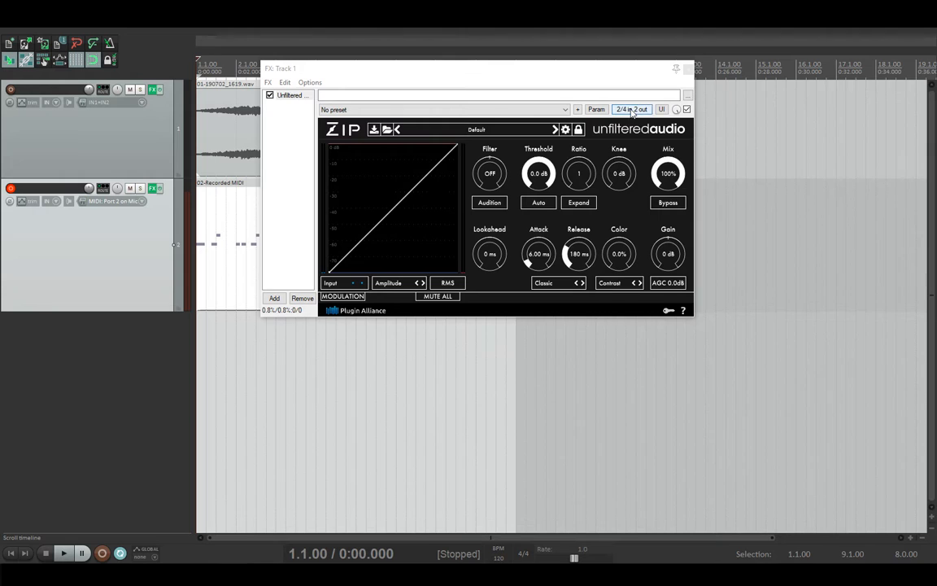
Step: Raise track 1 to 4 channels in Zip's pin connector, then open the detector source list
click(635, 109)
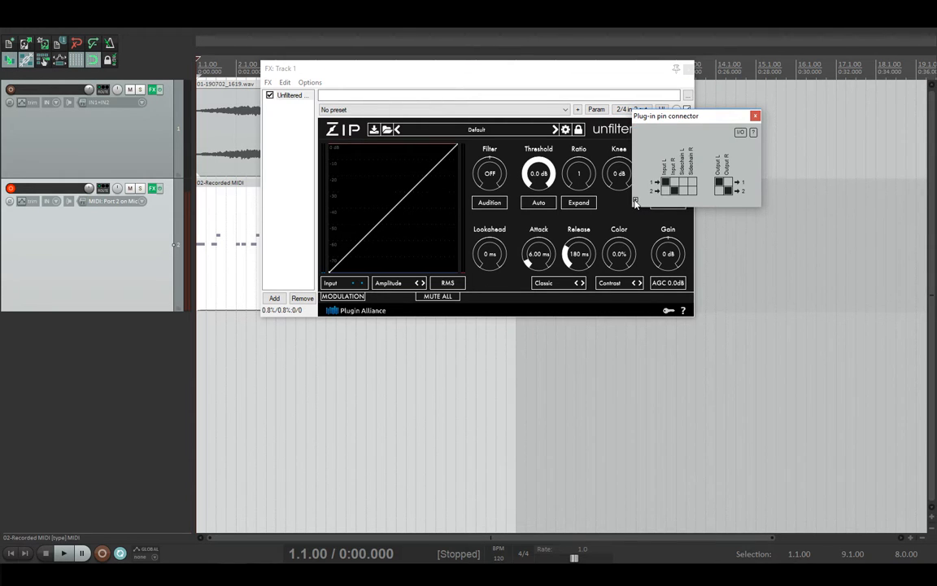
click(635, 200)
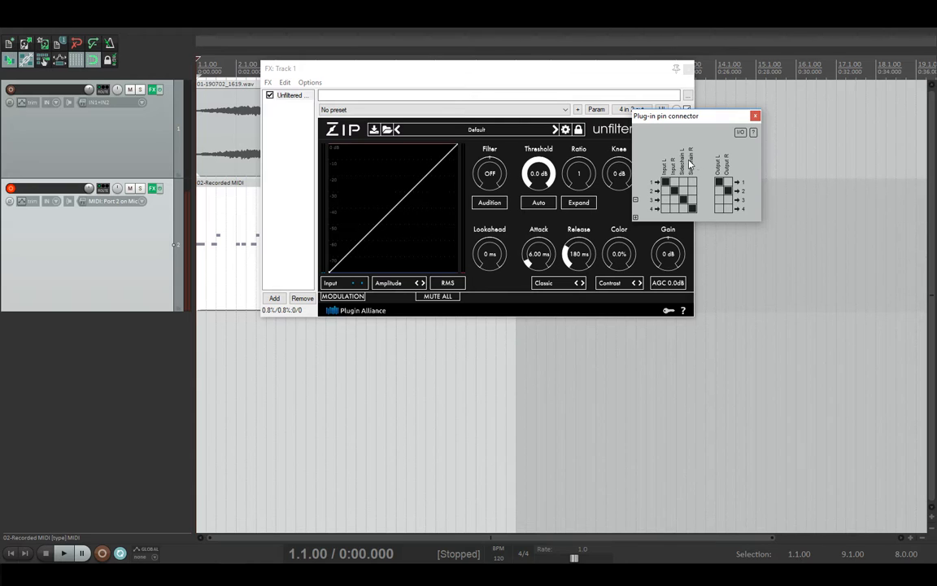
click(755, 116)
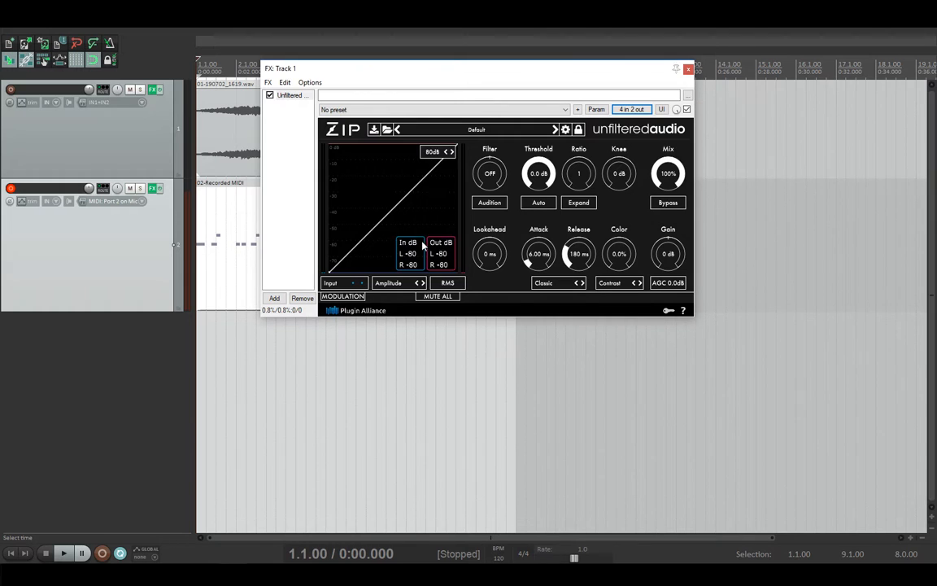
click(351, 284)
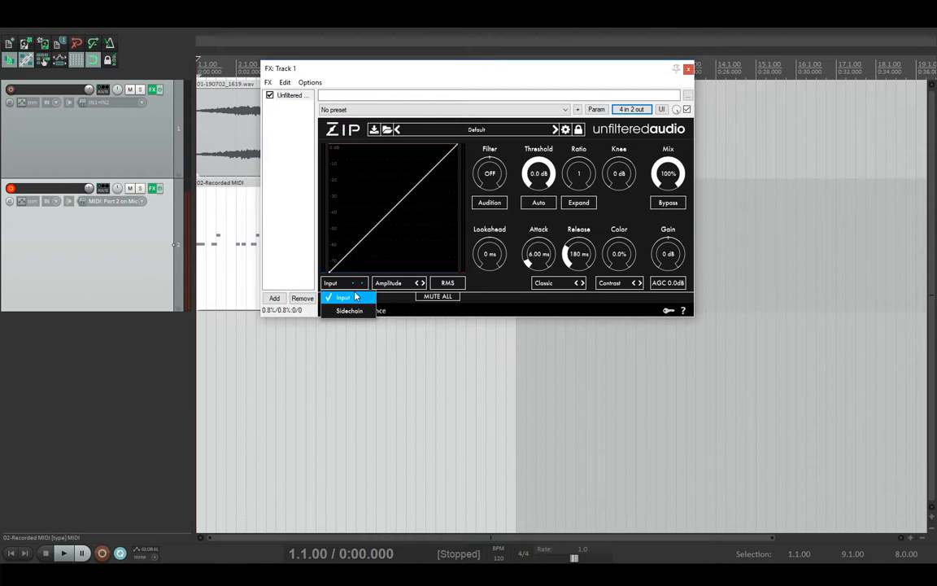
Step: Set Zip's detector to sidechain, route channel 4 to Sidechain R, and move the window aside
click(357, 311)
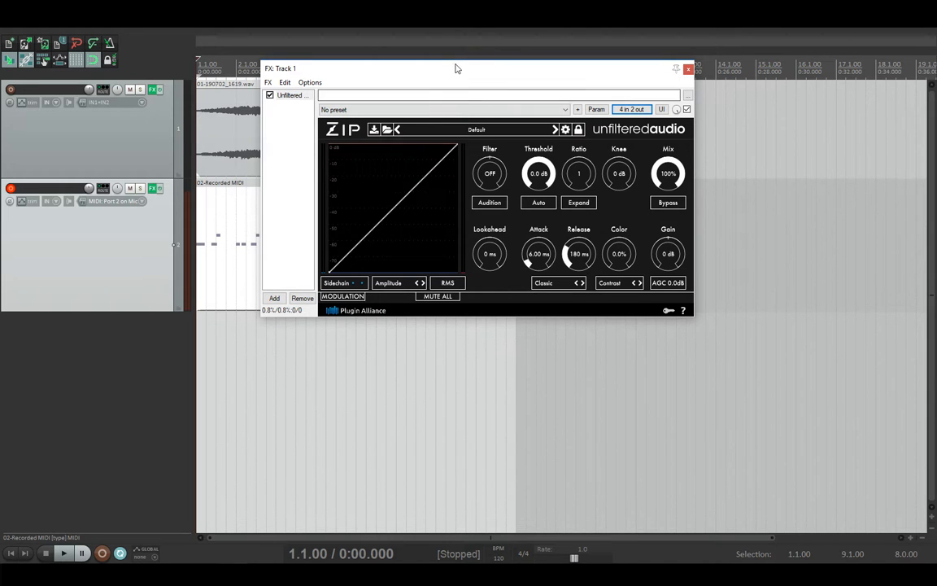
drag(455, 69, 393, 188)
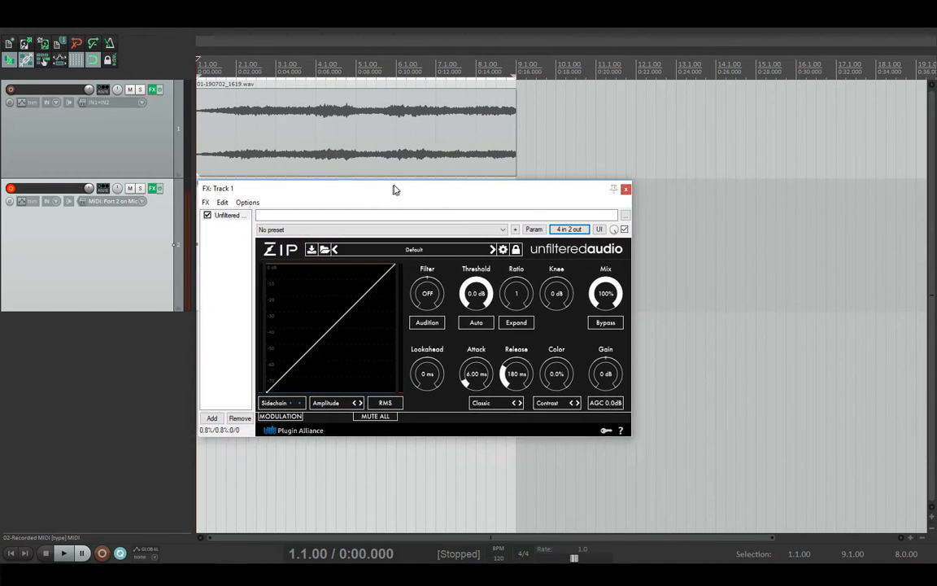
click(569, 228)
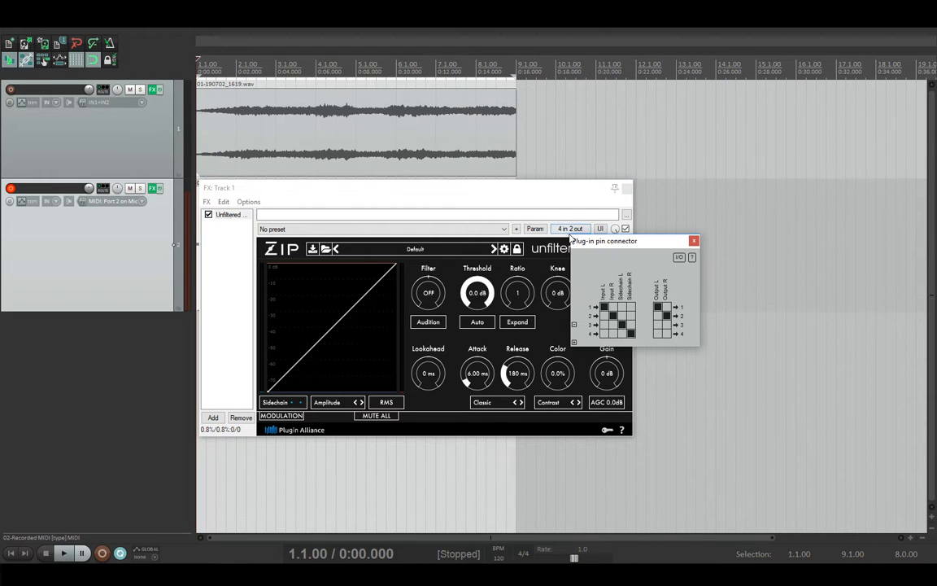
drag(597, 242, 383, 179)
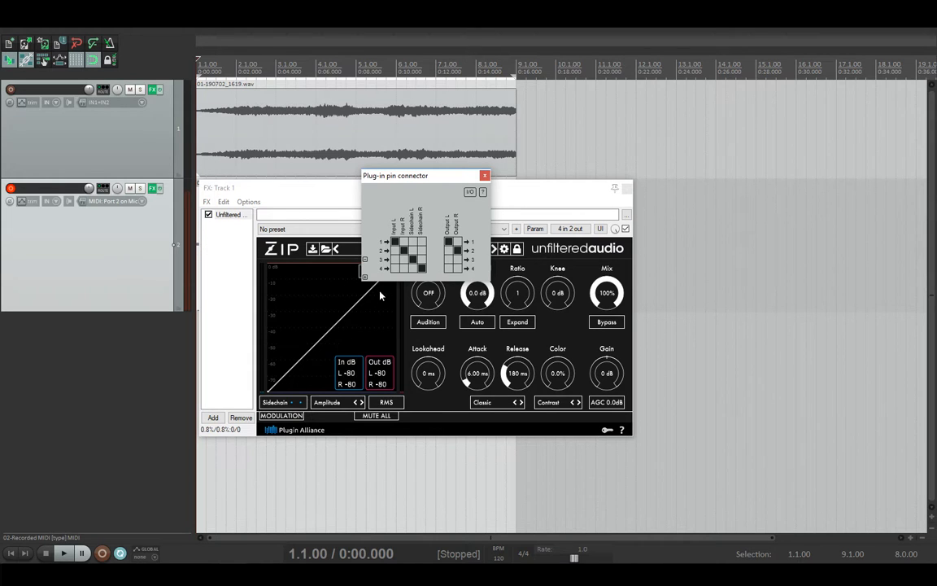
click(421, 270)
click(484, 175)
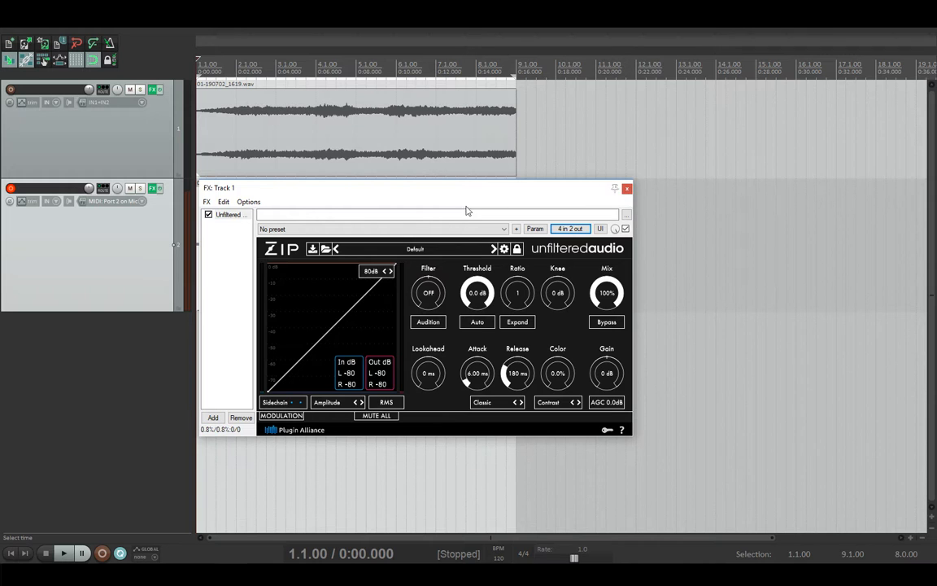
drag(420, 201, 674, 213)
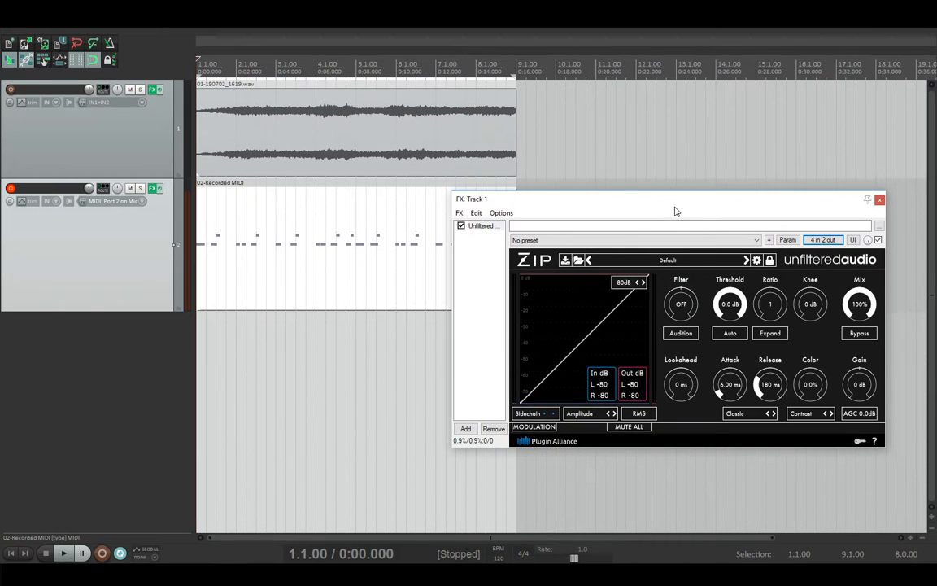
Step: Select track 2's recorded MIDI item
click(124, 248)
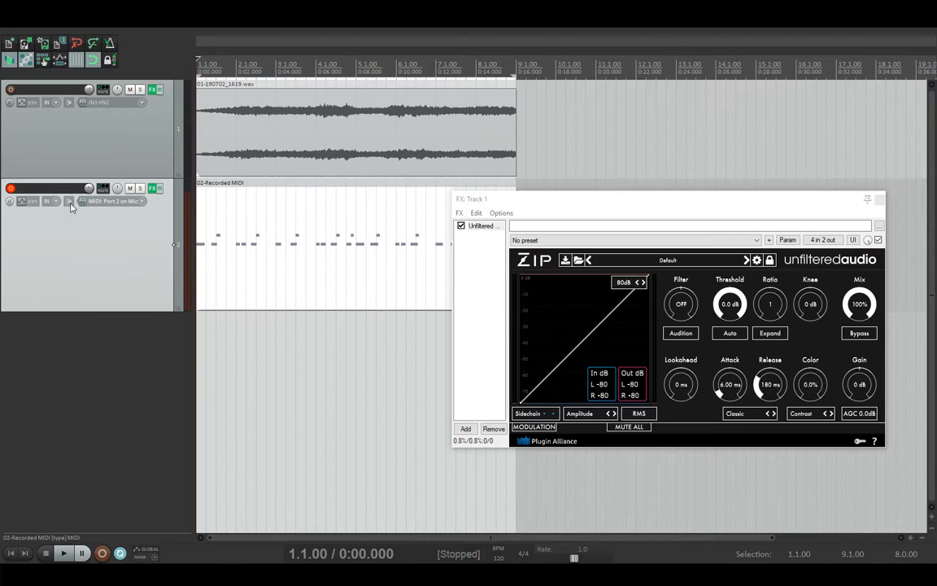
click(228, 245)
click(251, 254)
click(229, 247)
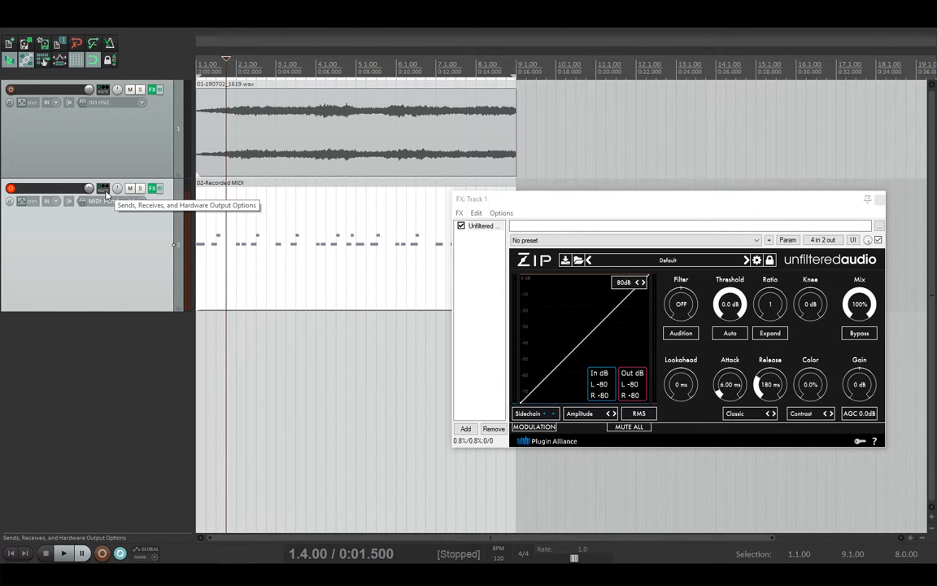
Step: Create a send from track 2 to track 1 and place its window below the tracks
drag(105, 192, 106, 113)
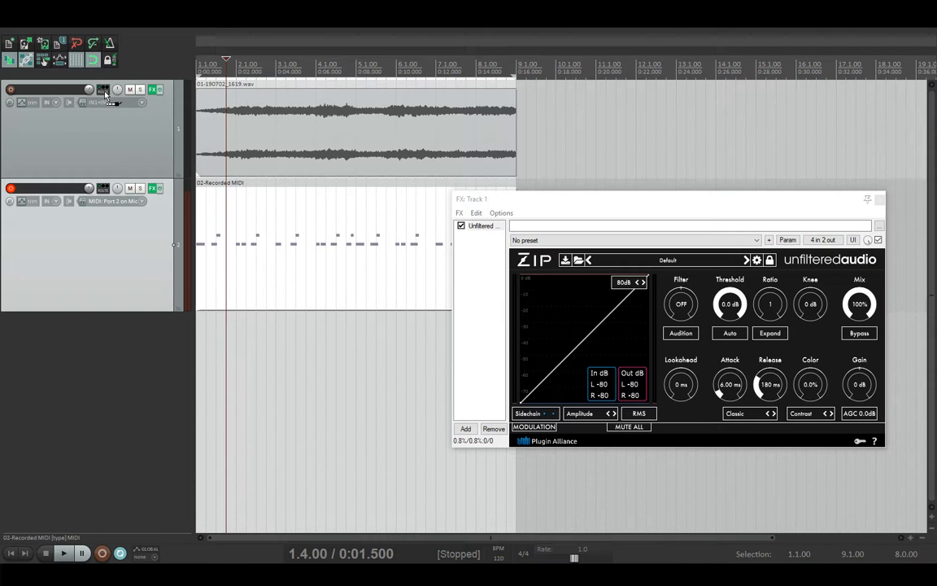
drag(105, 95, 106, 95)
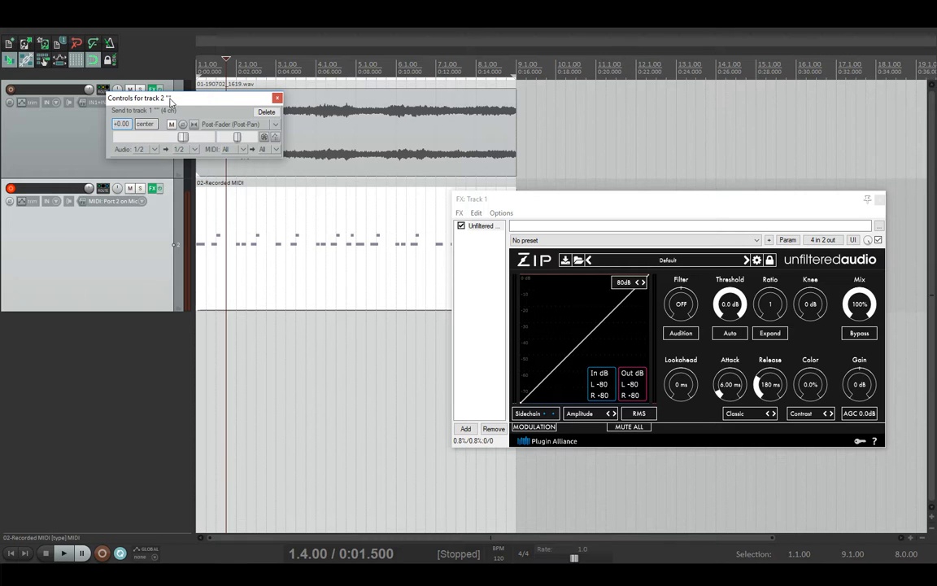
drag(170, 99, 288, 320)
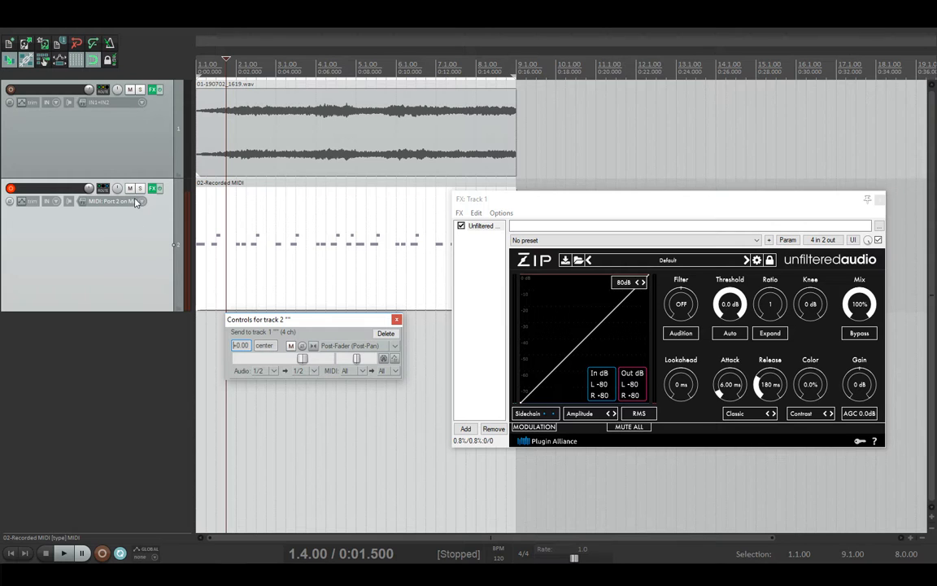
Step: Solo track 1 and play, muting then unmuting track 2 to compare
click(140, 90)
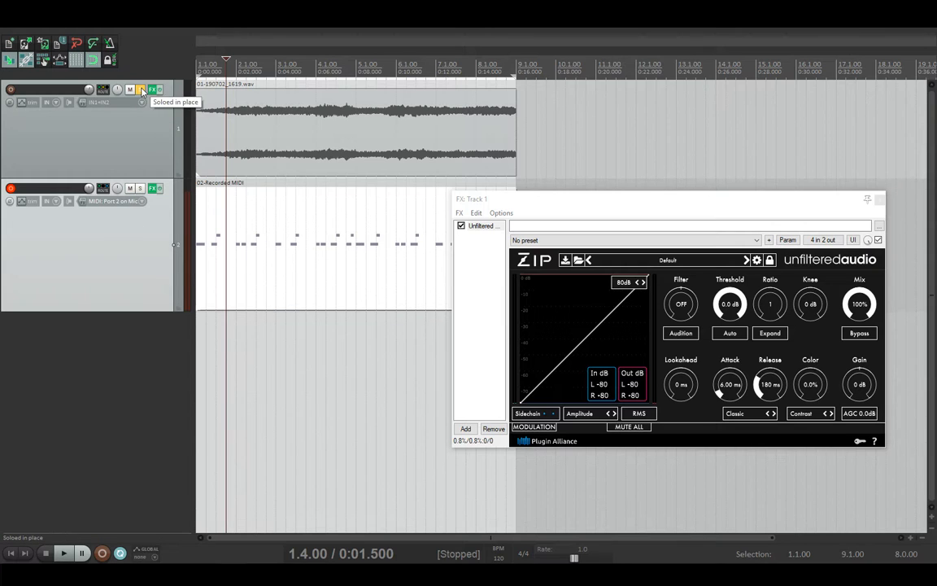
key(space)
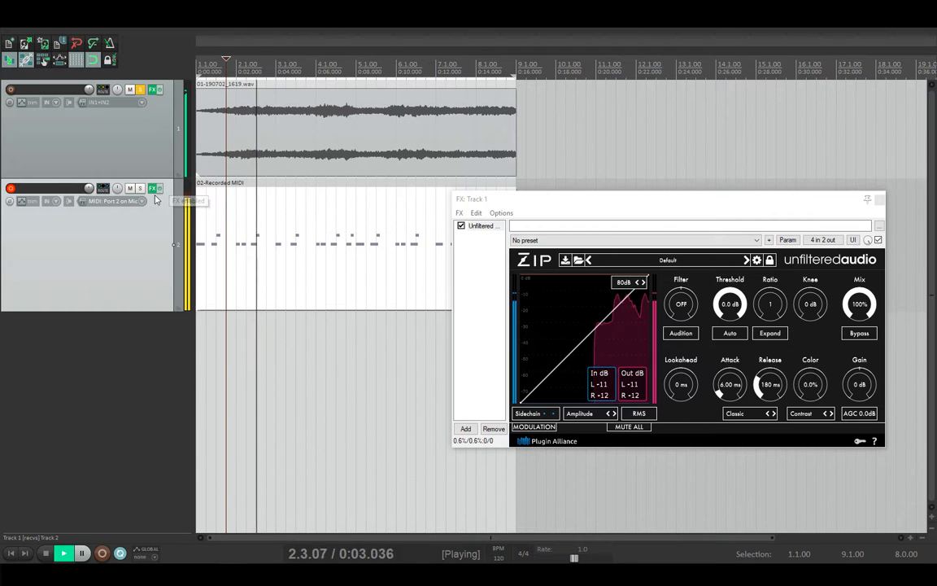
click(130, 188)
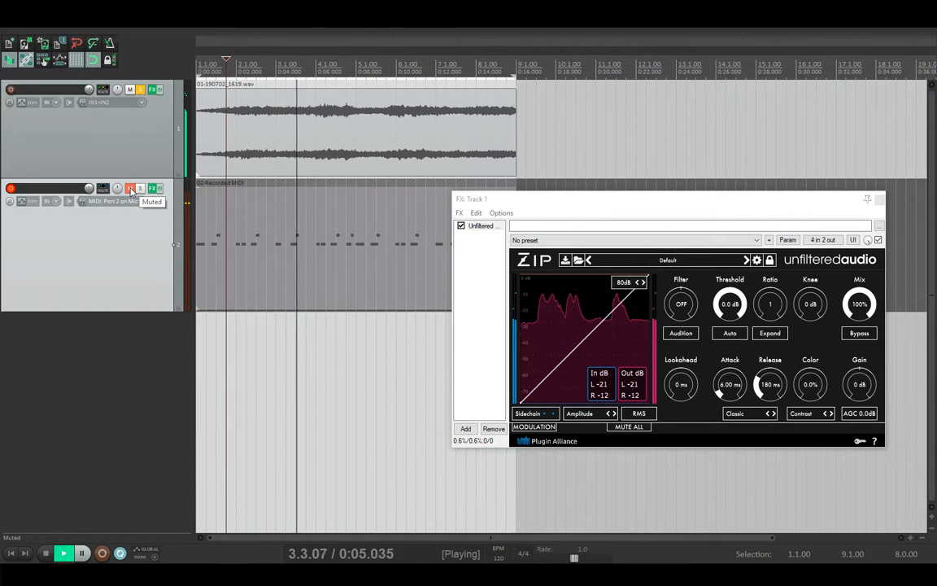
click(130, 187)
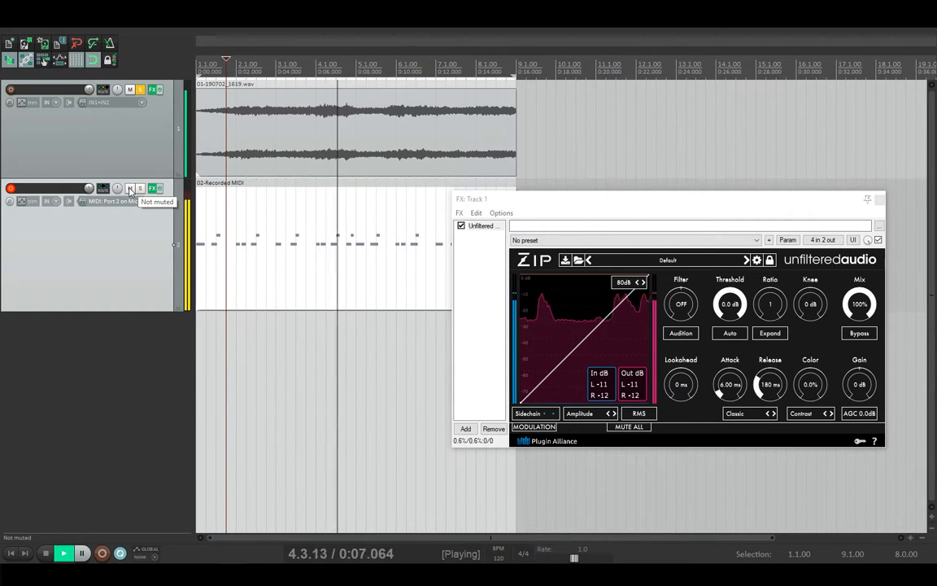
key(space)
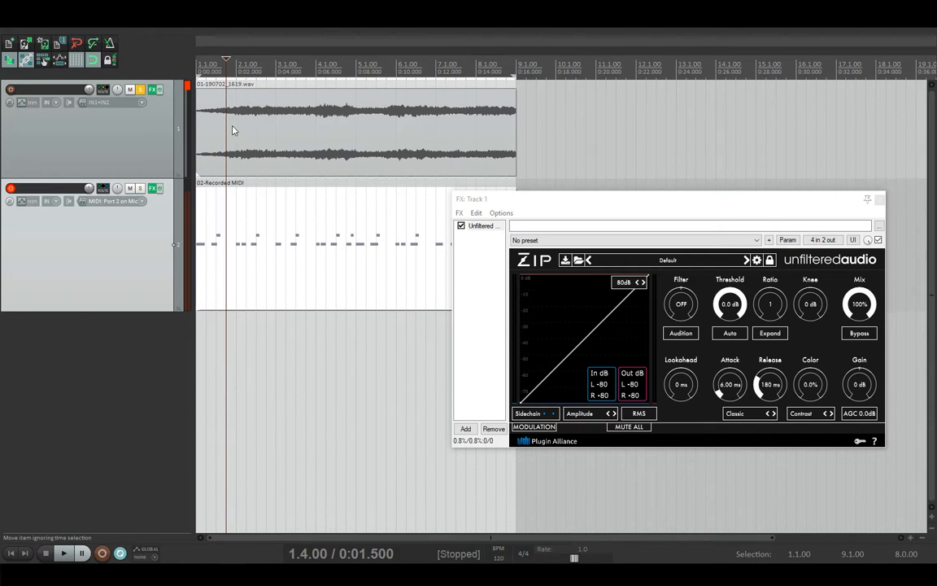
Step: Replay with track 2 unmuted and muted, unmute it, then switch to the Paint diagram
key(space)
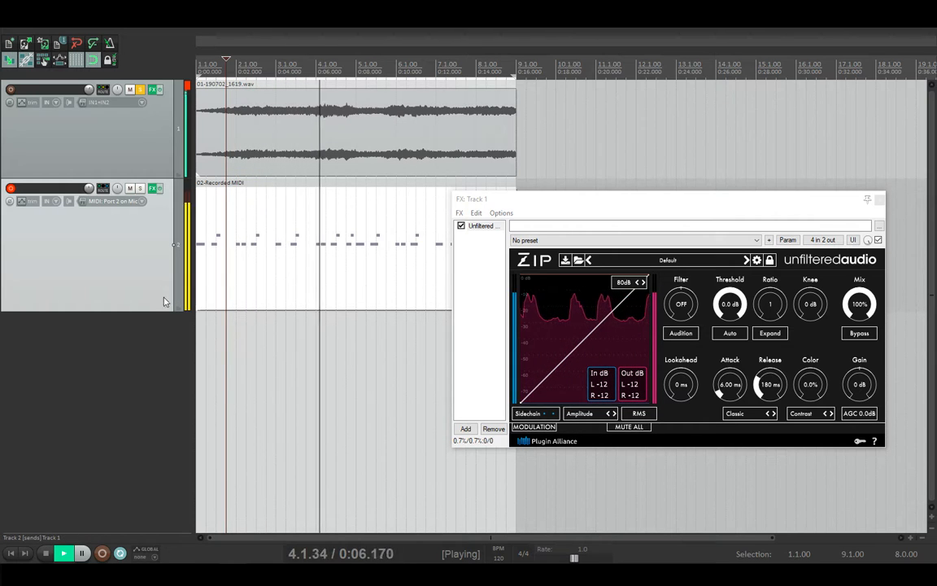
key(space)
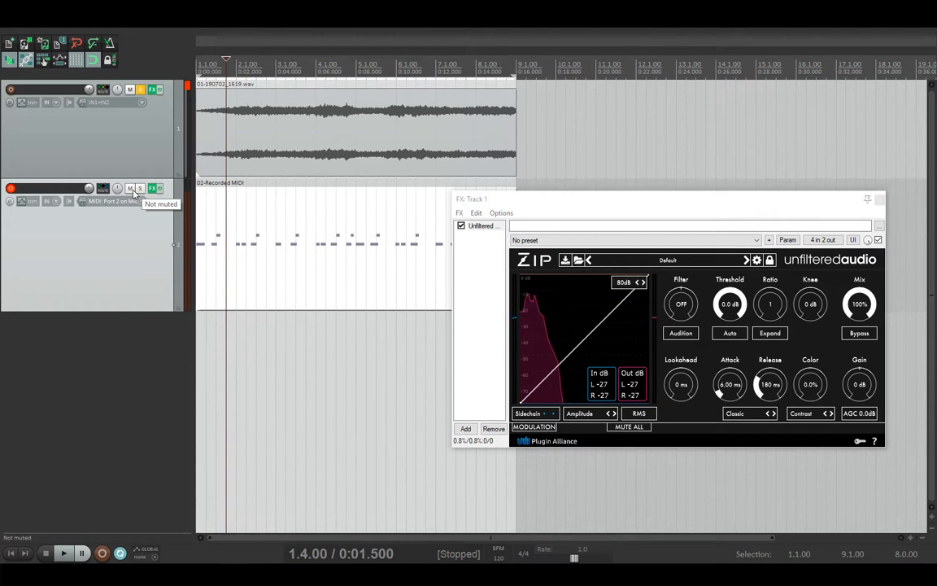
click(131, 189)
key(space)
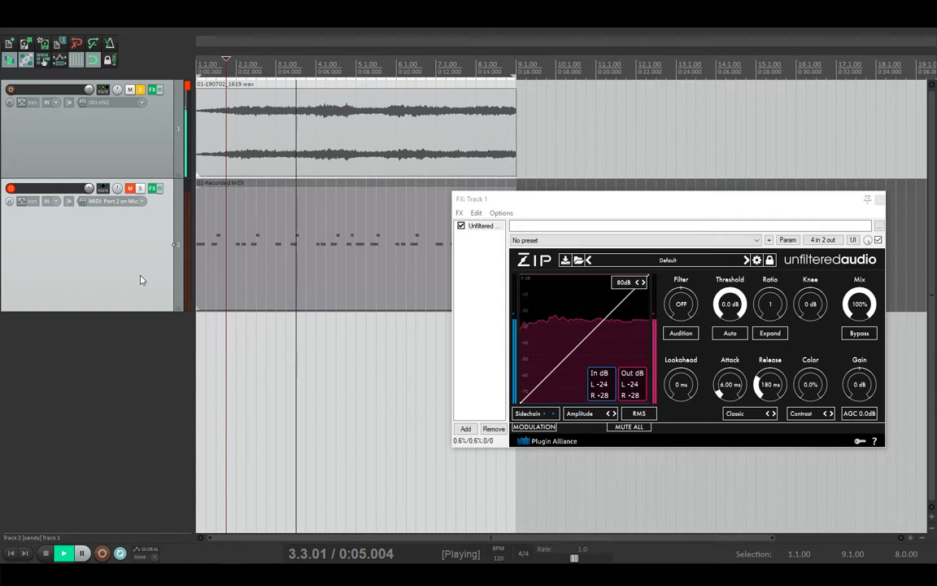
key(space)
click(131, 189)
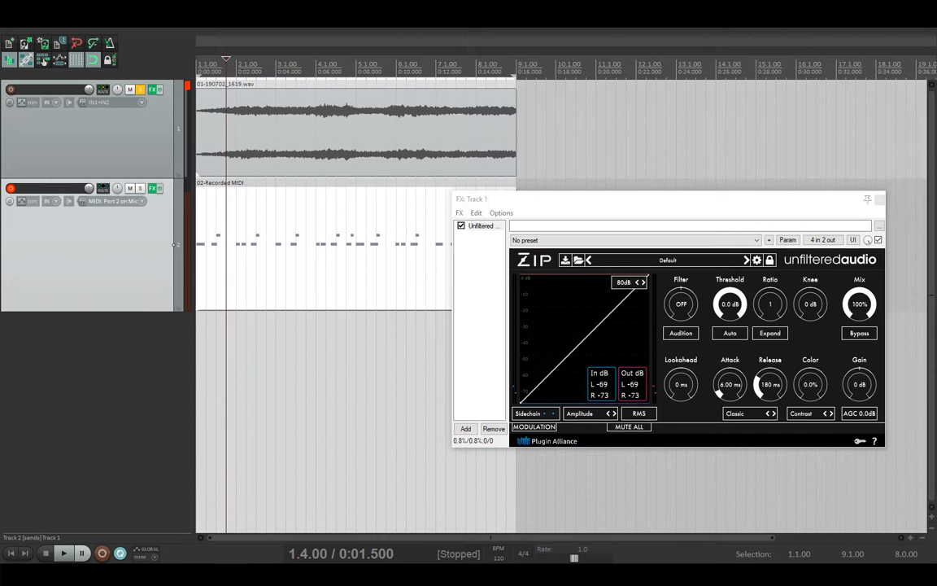
key(alt+Tab)
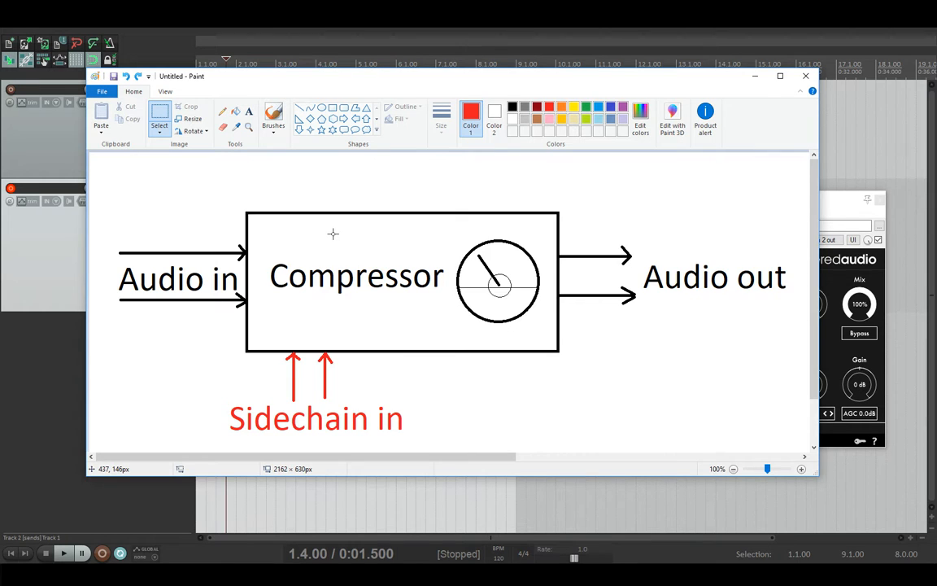
Step: Draw a red ellipse around Audio in on the Paint diagram, remove it, and return to REAPER
scroll(333, 233, down, 1)
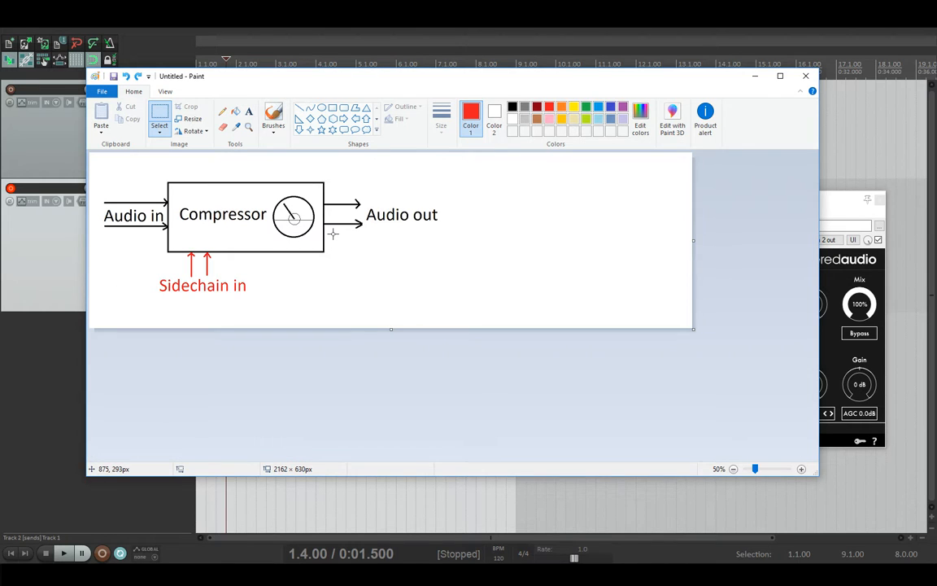
click(300, 110)
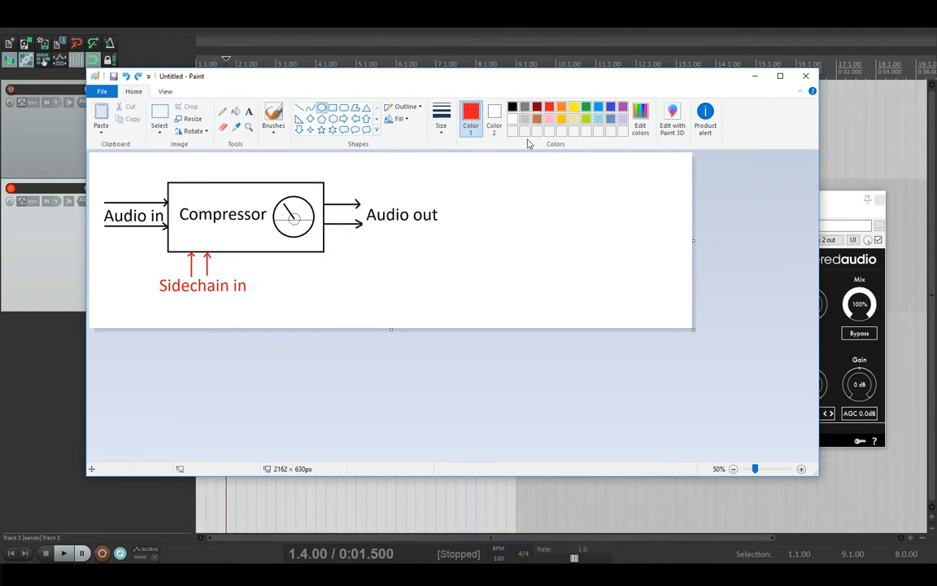
drag(94, 187, 170, 239)
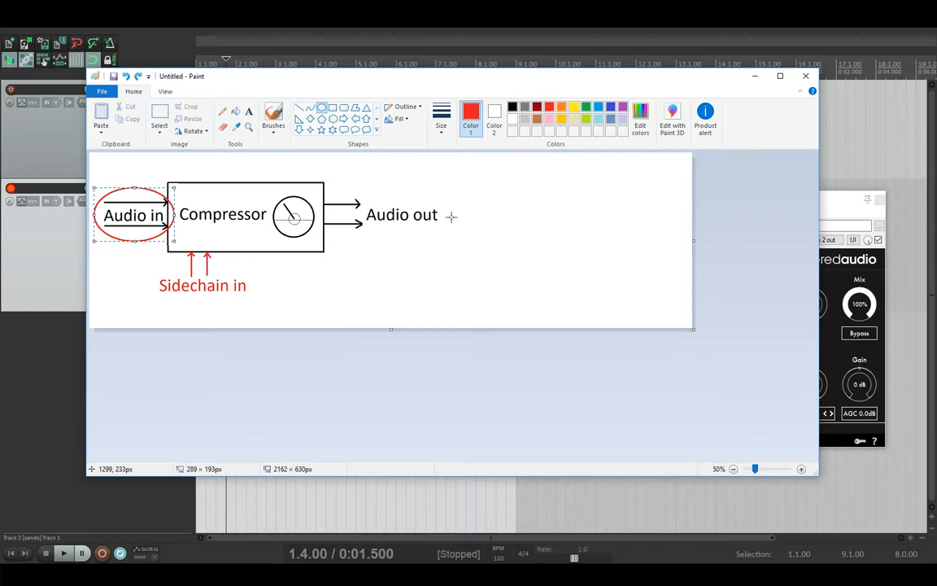
key(Delete)
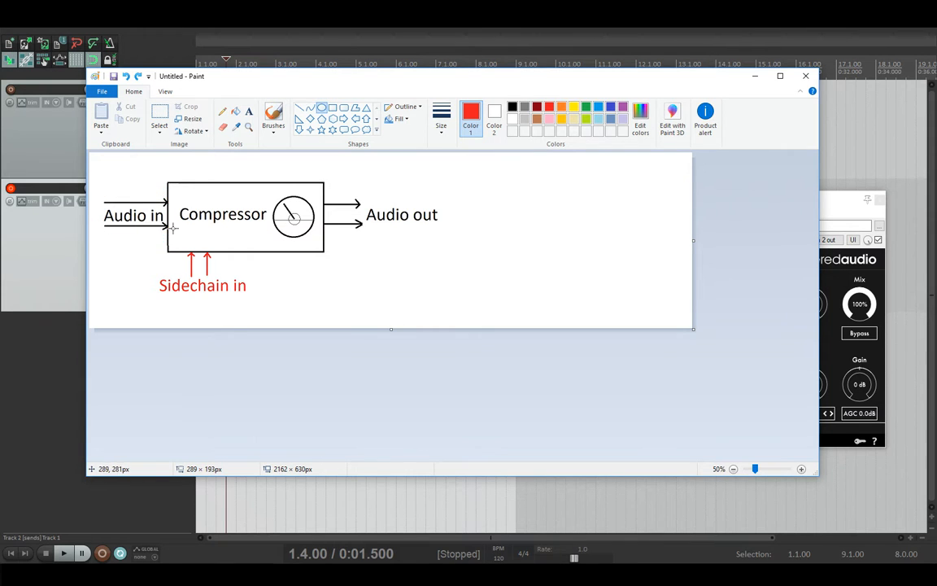
click(244, 574)
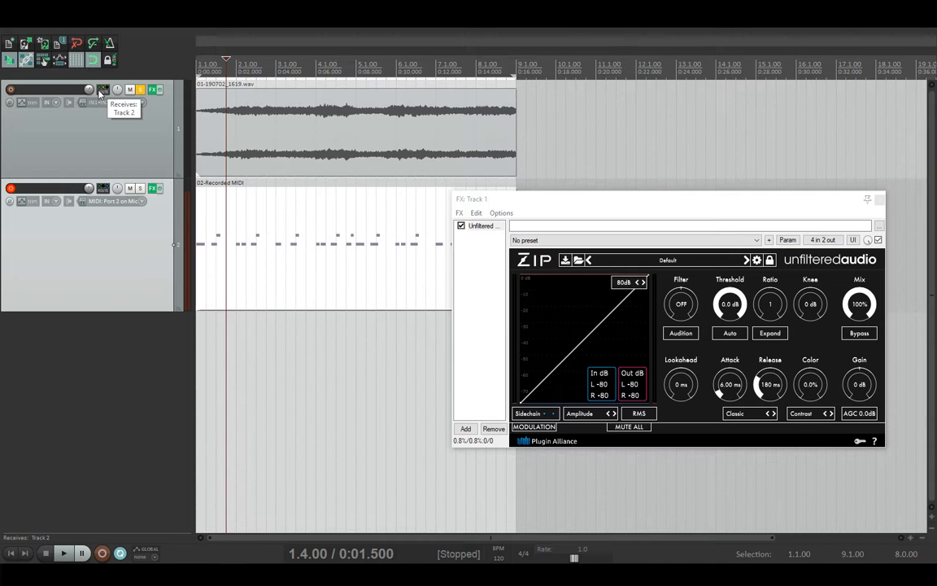
Step: Route track 1's receive from track 2 into destination channels 3/4
click(100, 92)
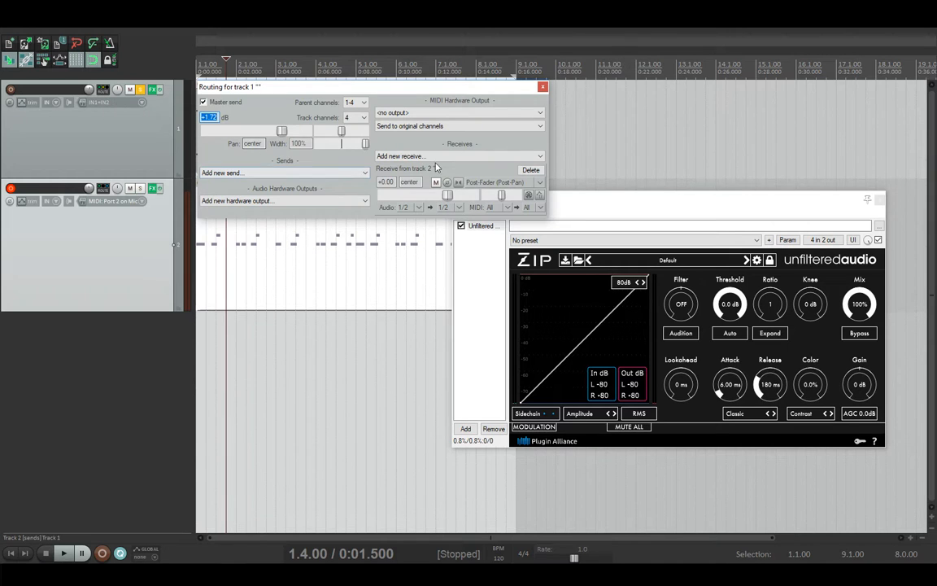
click(458, 208)
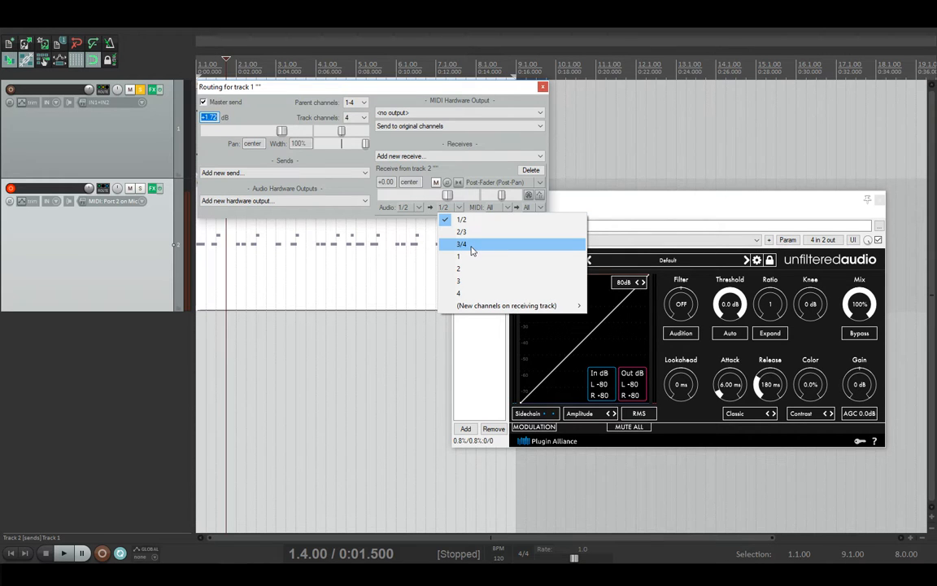
click(472, 246)
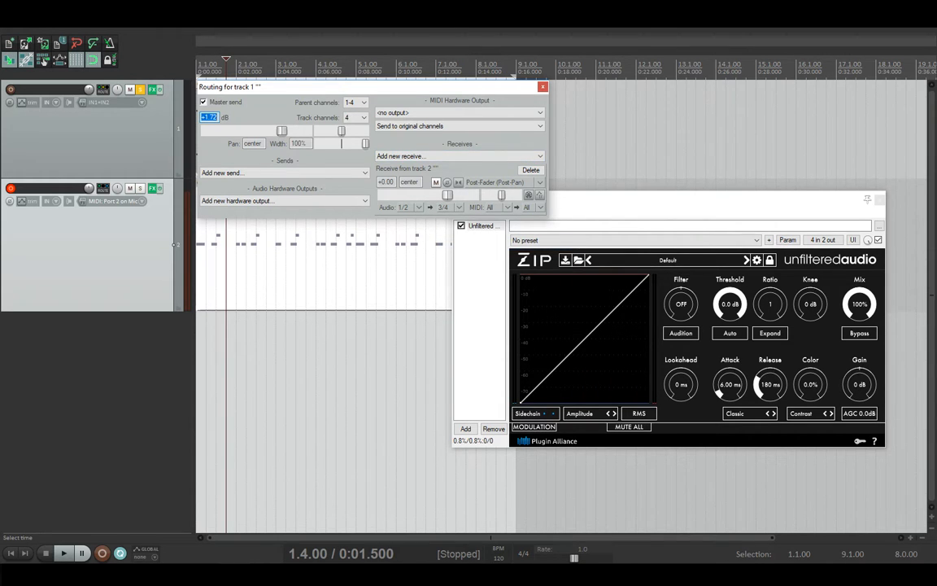
Step: Circle Sidechain in on the Paint diagram in red, undo it, and go back to REAPER
key(alt+Tab)
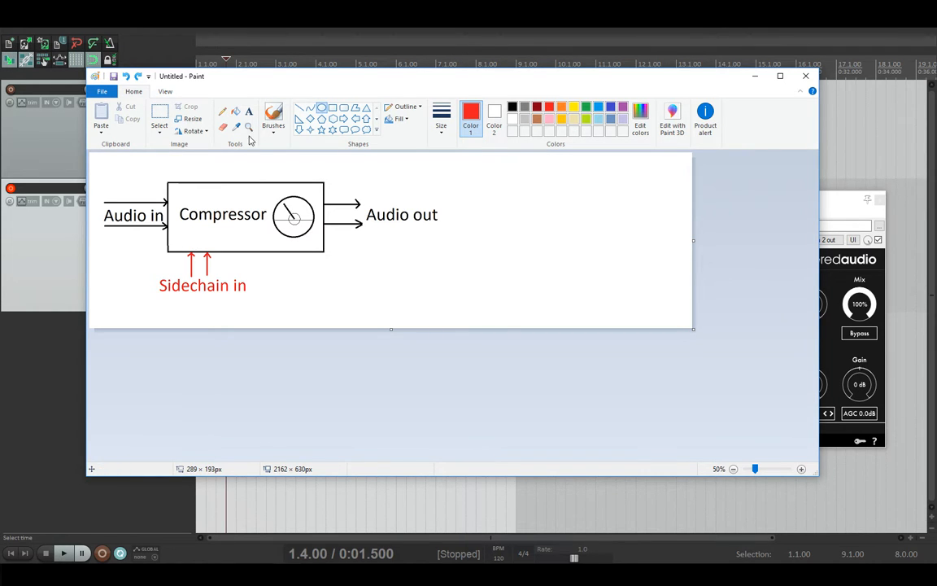
drag(158, 246, 251, 309)
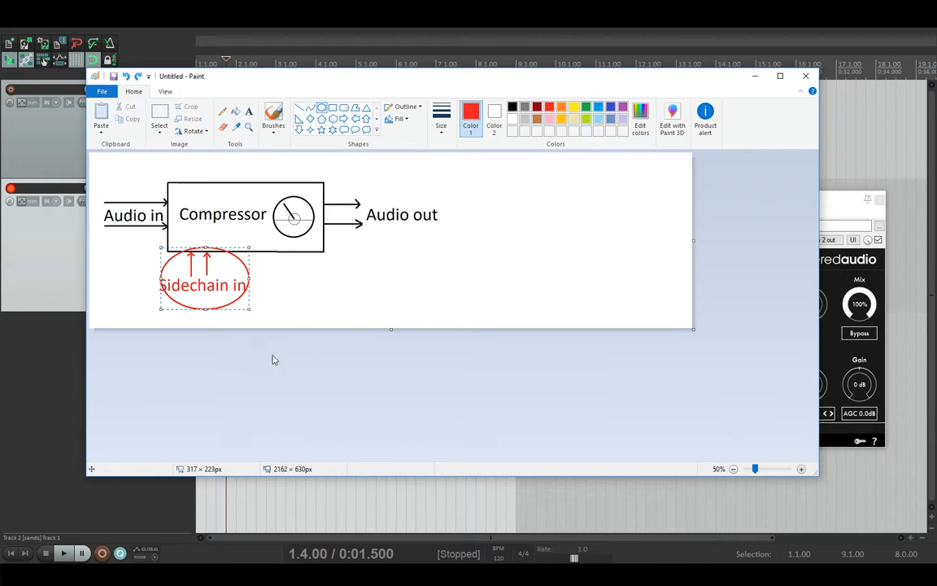
key(ctrl+z)
key(alt+Tab)
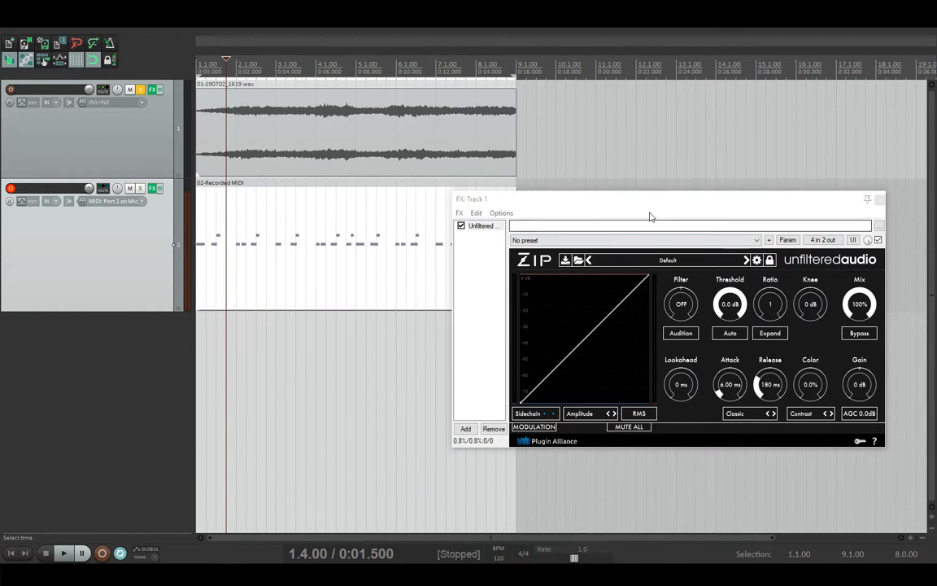
Step: Move the Zip compressor window left, return to the project start, and unsolo track 1
drag(649, 203, 421, 200)
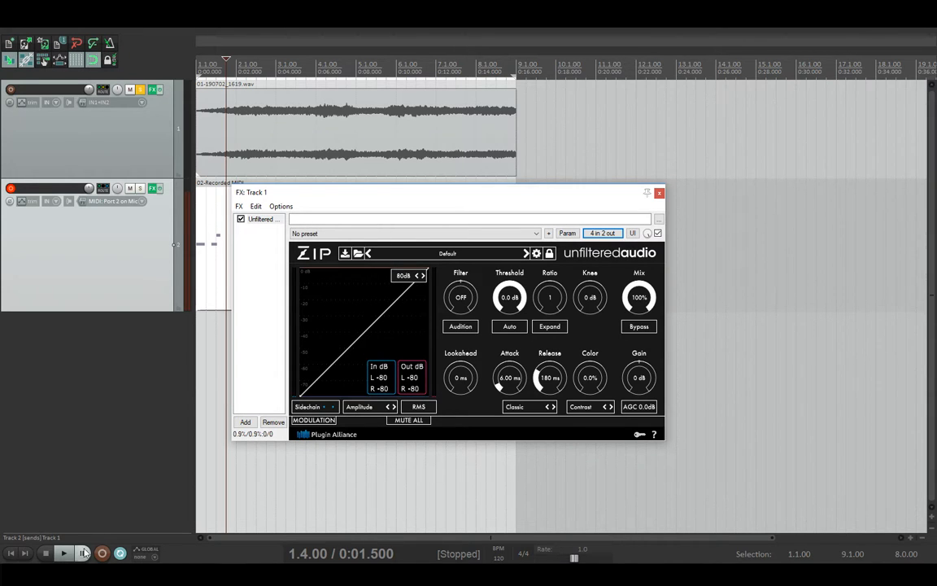
click(12, 554)
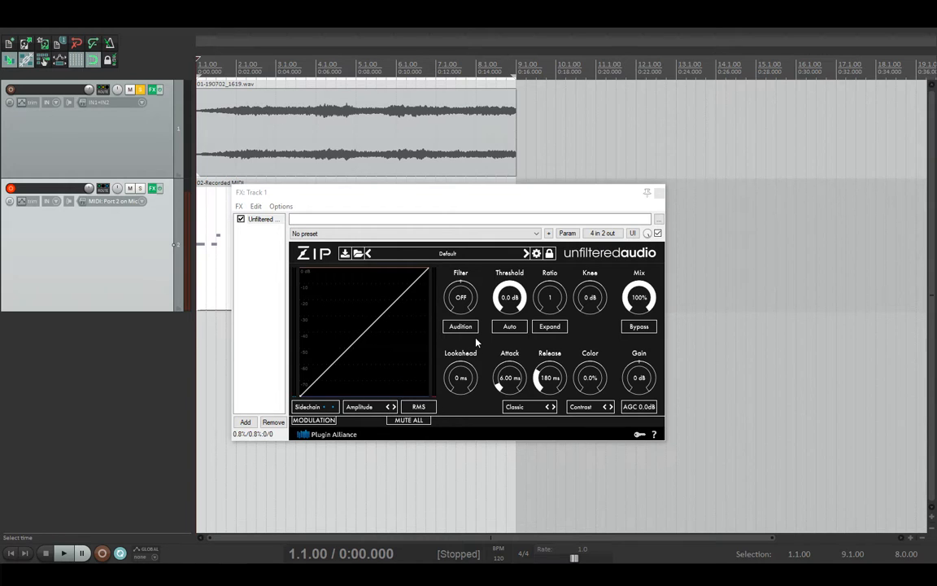
mouse_move(320, 325)
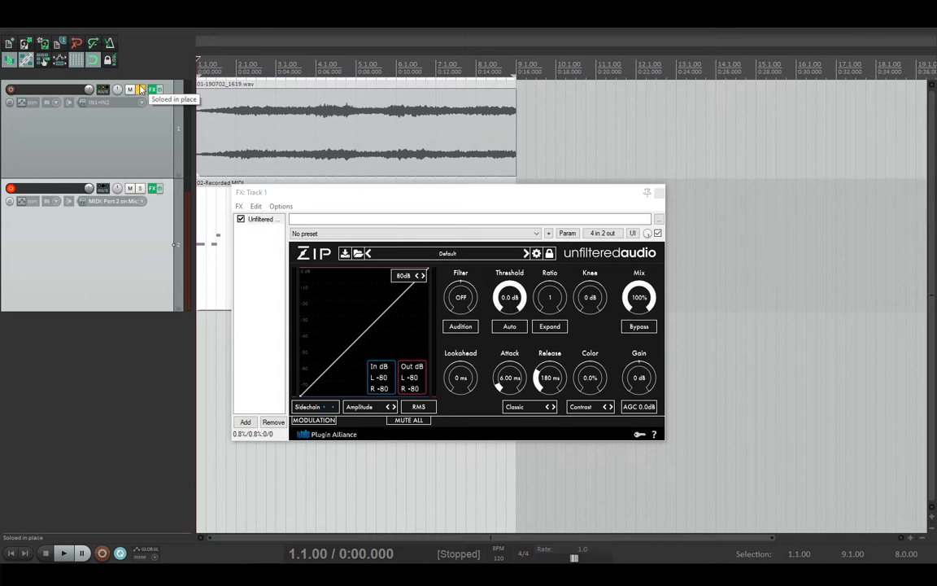
click(329, 194)
Step: Play the project, disarm recording on track 2, then stop playback
key(space)
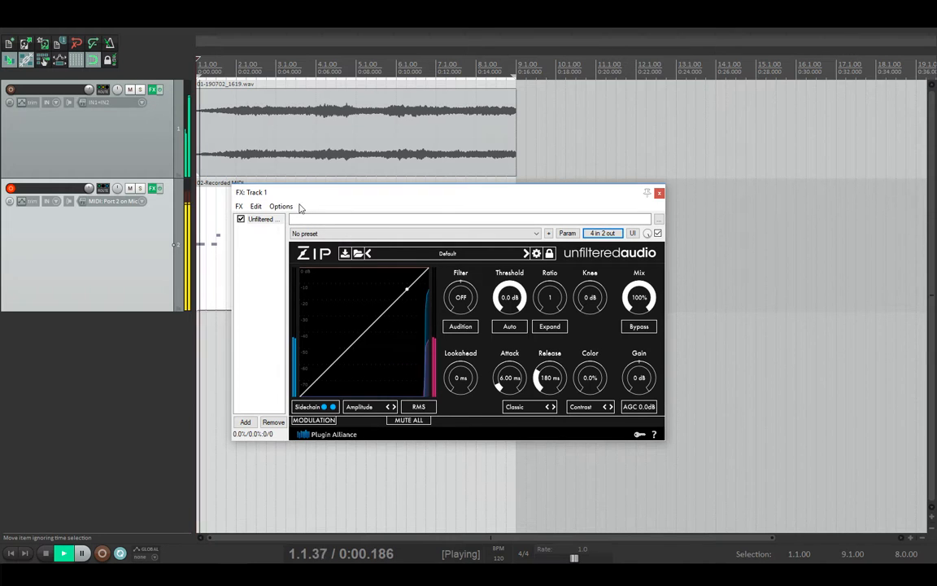
click(11, 188)
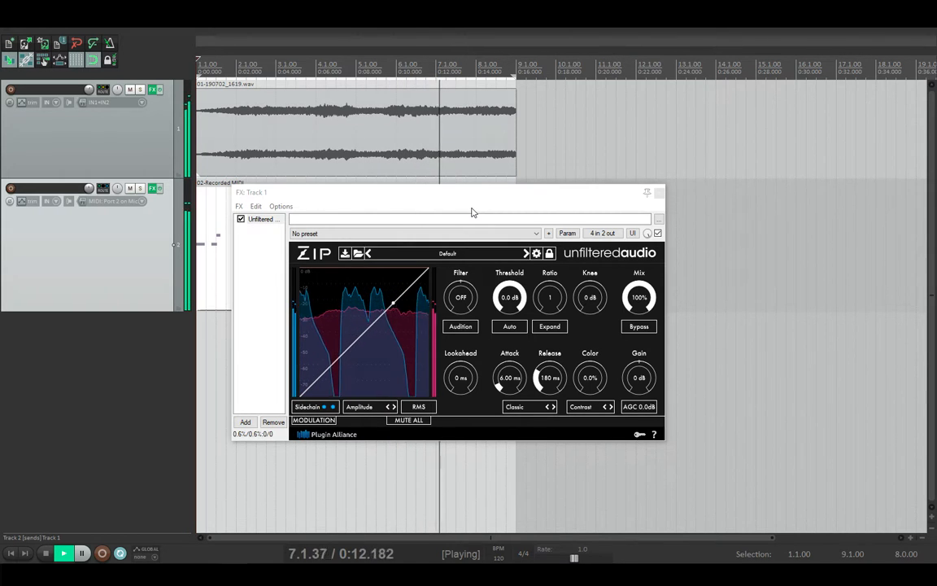
key(space)
mouse_move(370, 300)
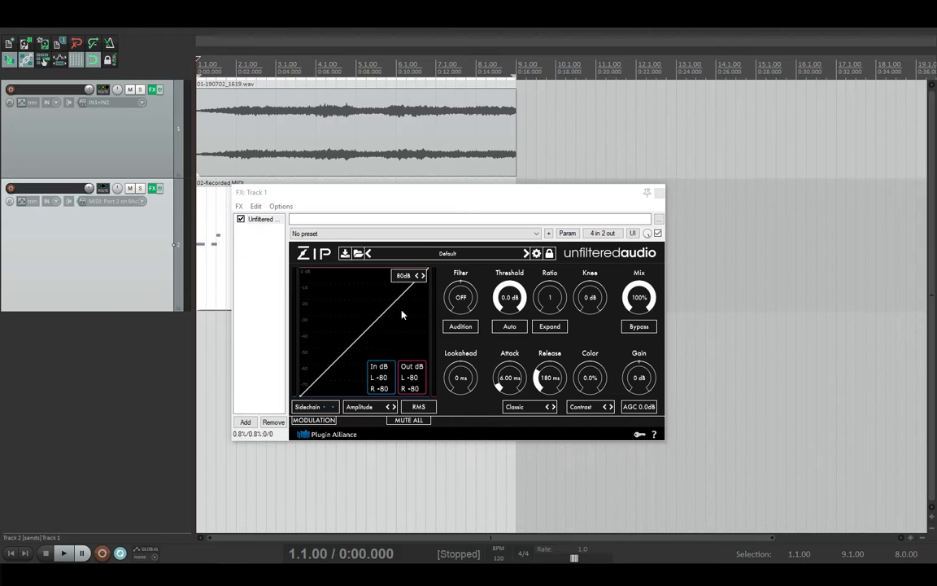
Step: While auditioning, set the Zip Threshold to -23 dB and raise the Ratio to 3.96
key(space)
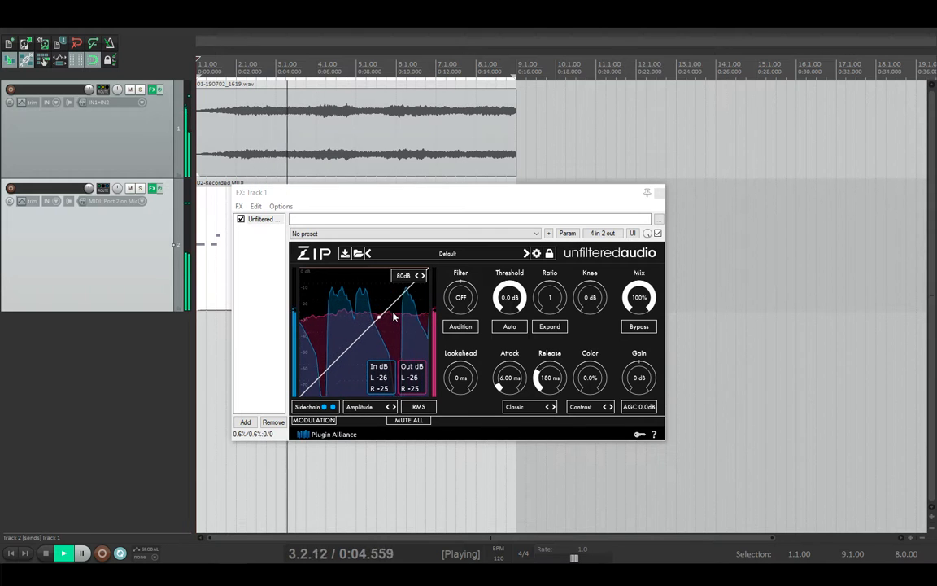
key(space)
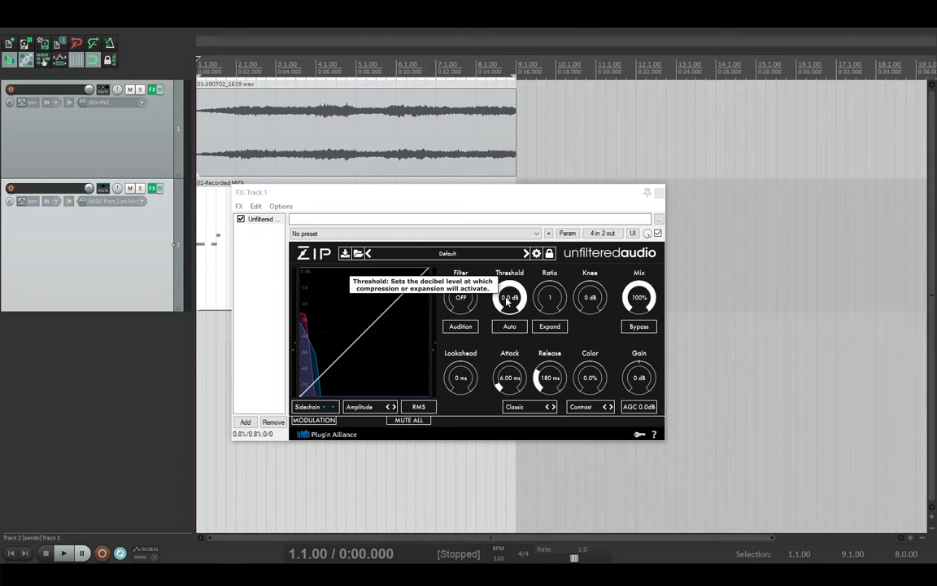
drag(509, 299, 500, 330)
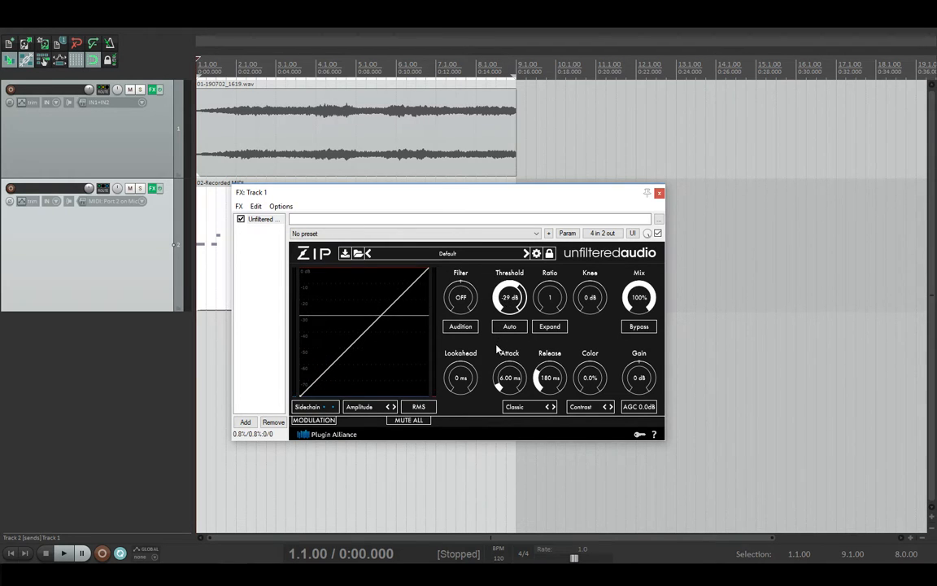
key(space)
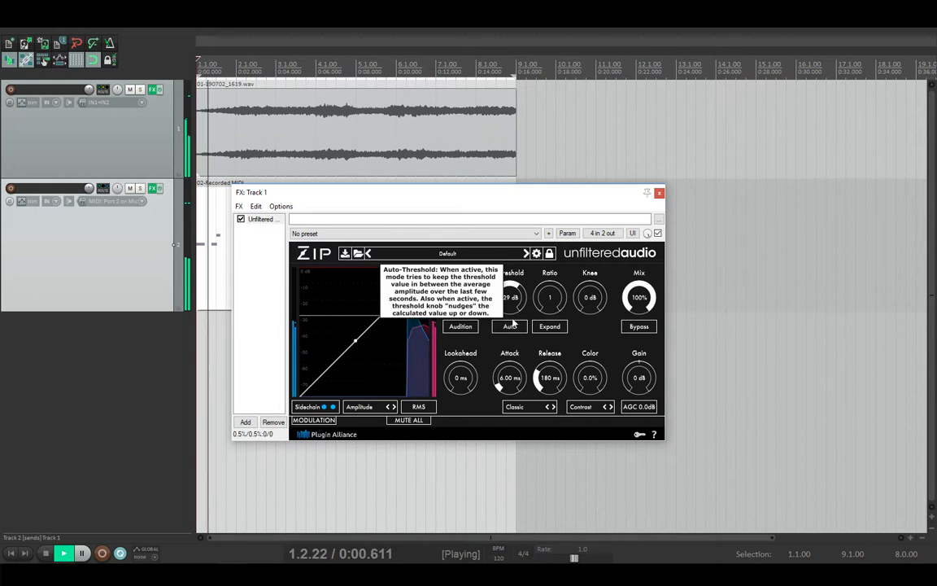
drag(518, 303, 514, 291)
key(space)
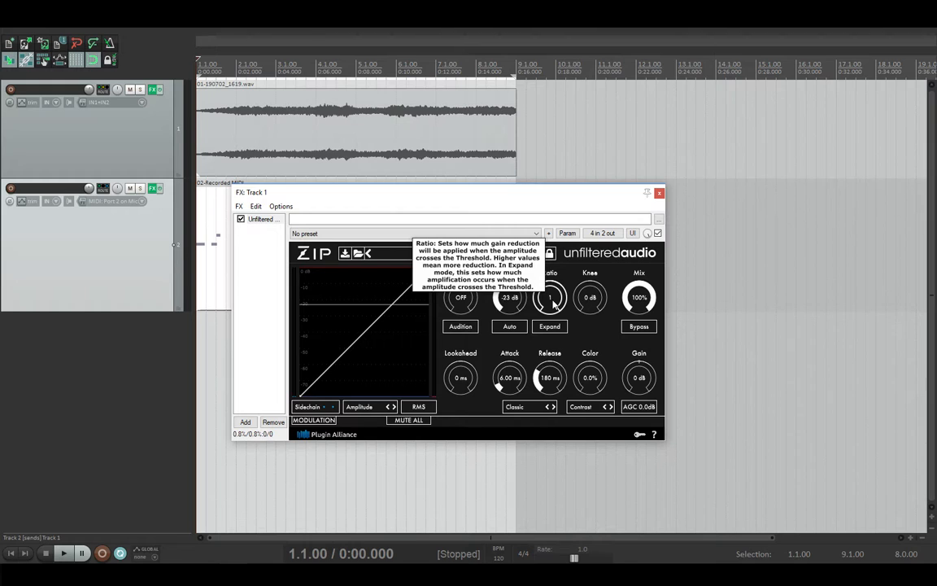
drag(553, 301, 553, 296)
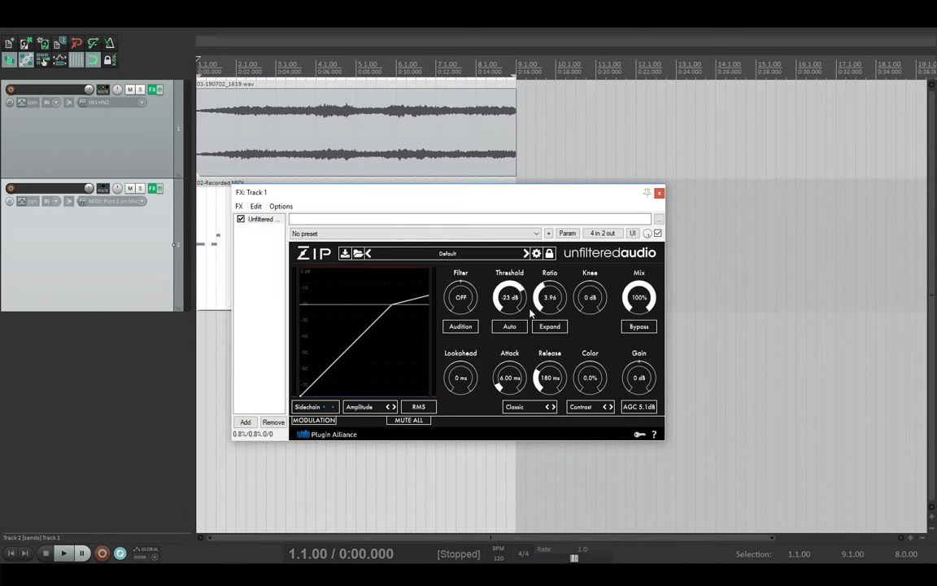
Step: Audition playback, then add 9.73 ms lookahead and lower the ratio to 2.32
key(space)
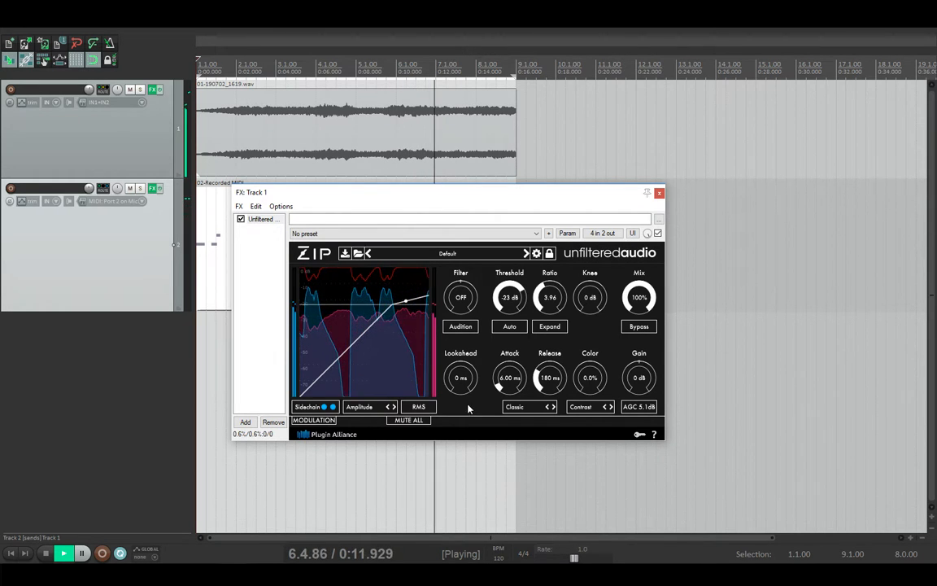
key(space)
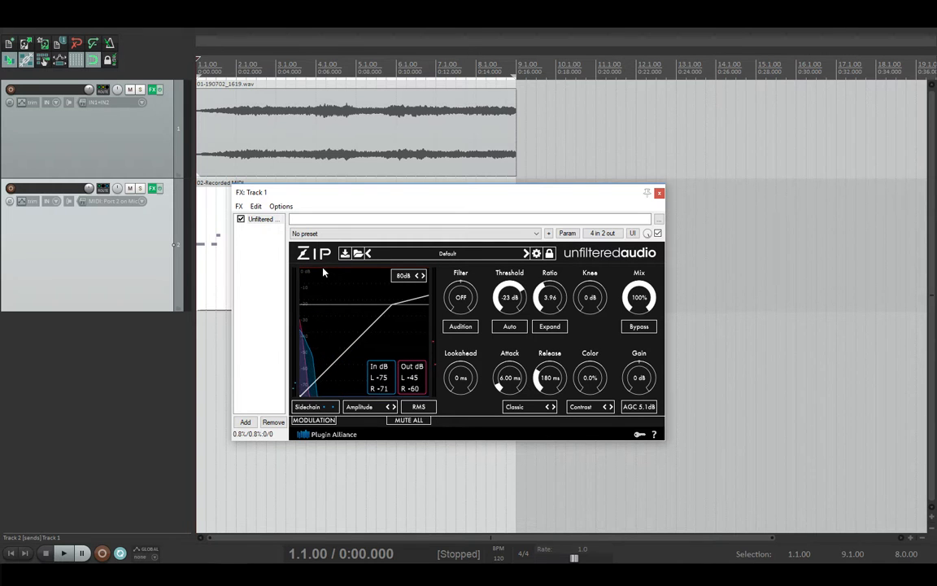
key(space)
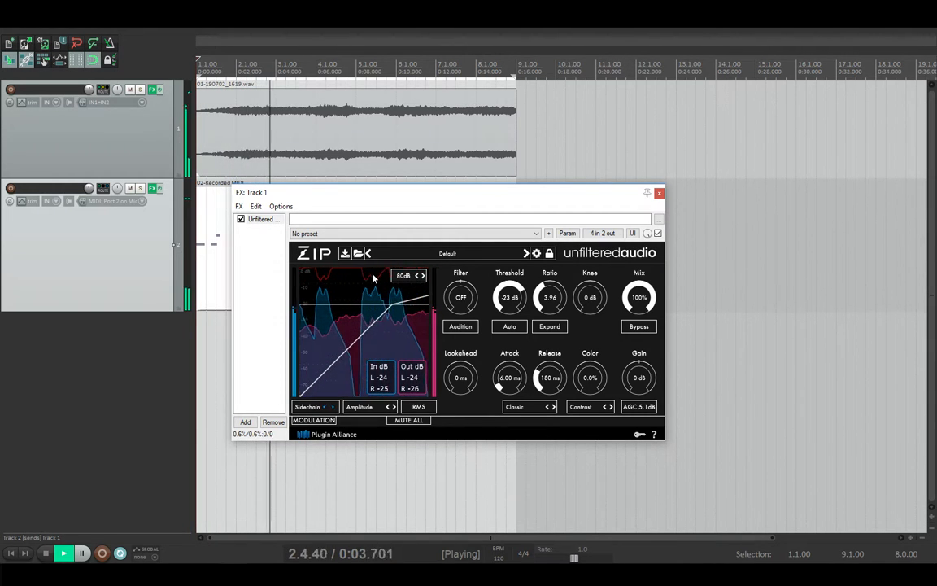
key(space)
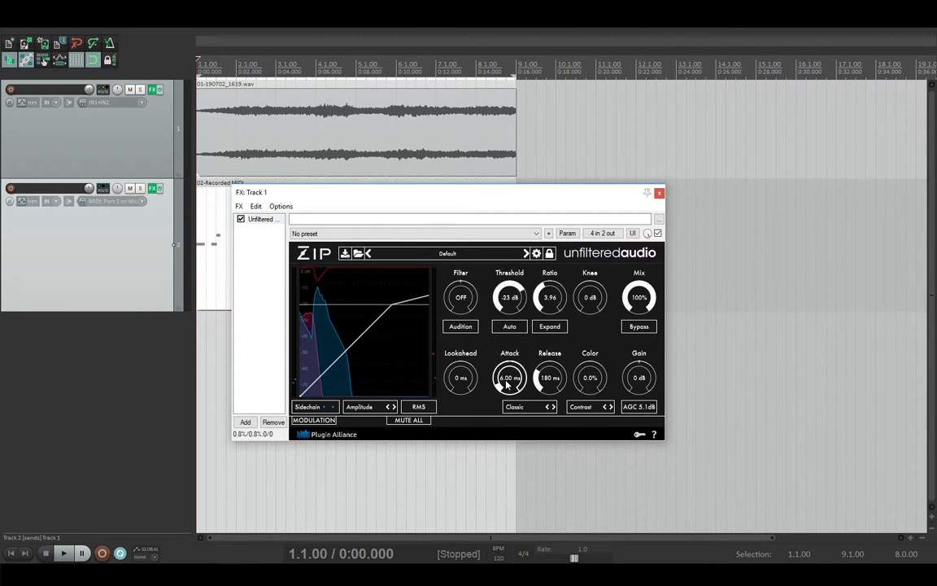
drag(458, 392, 457, 383)
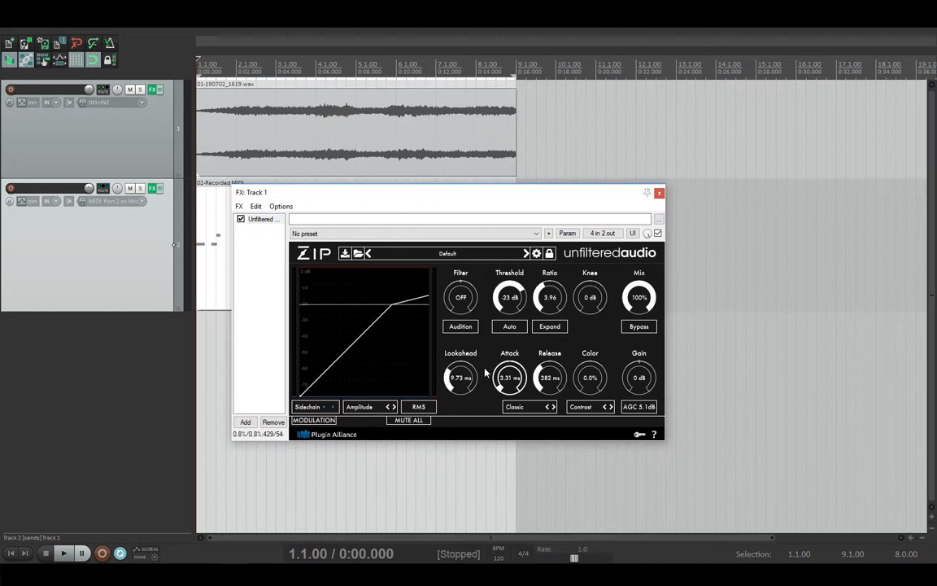
drag(547, 296, 550, 311)
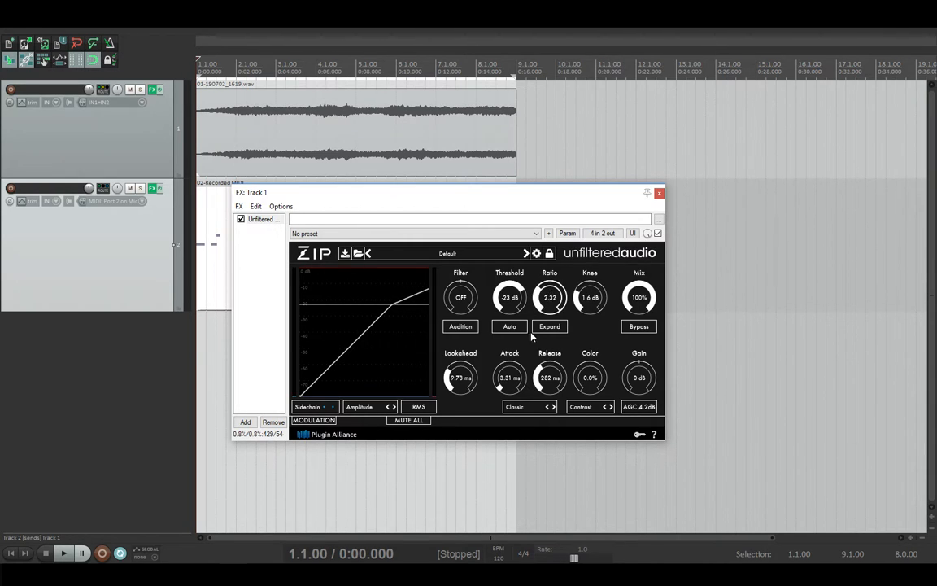
Step: During playback, push ratio to 22.2, drop knee to 0 dB, and settle release at 628 ms
key(space)
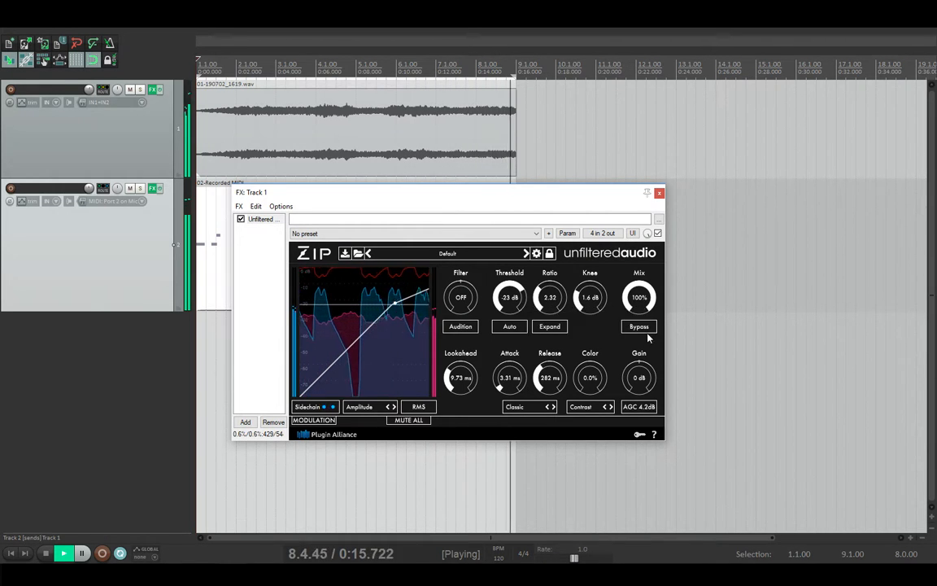
drag(558, 309, 581, 305)
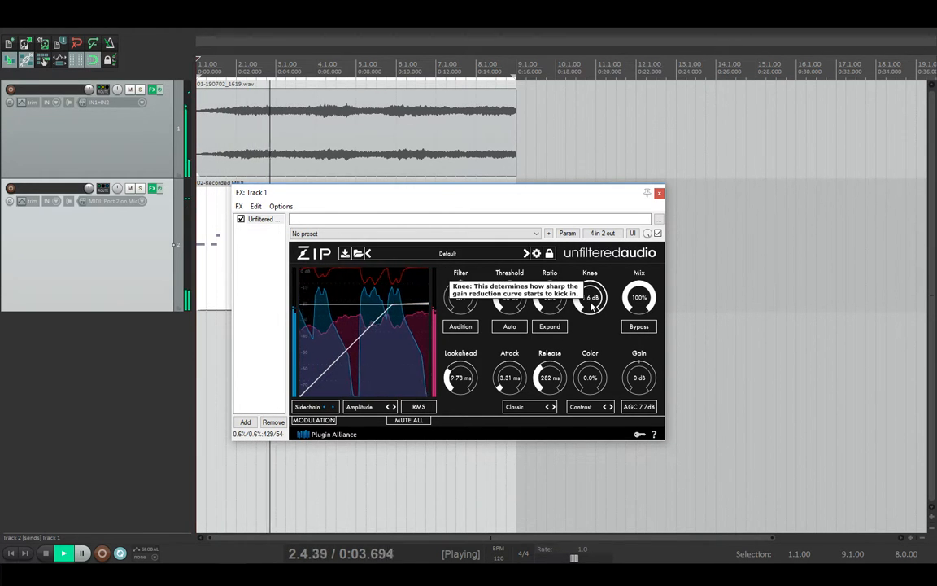
drag(592, 306, 585, 530)
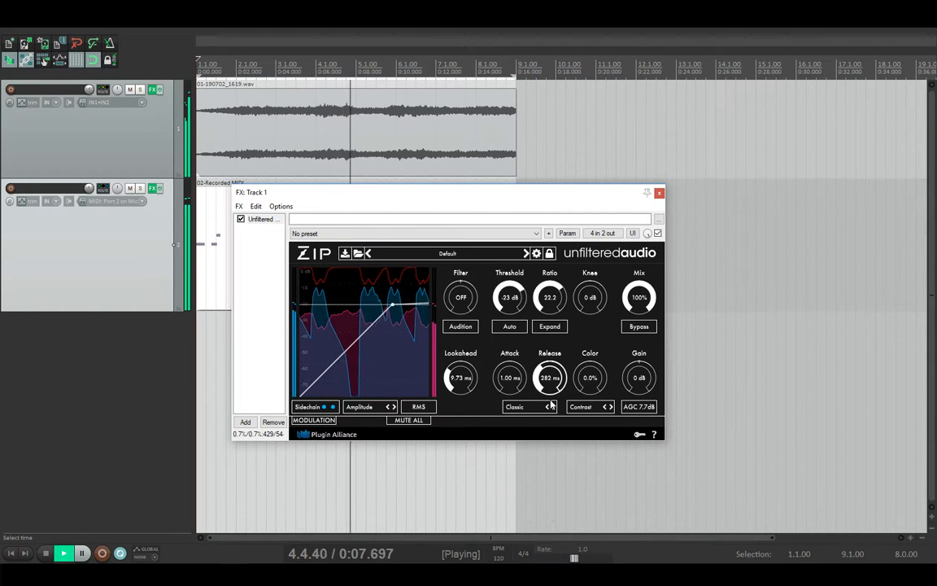
drag(551, 404, 553, 545)
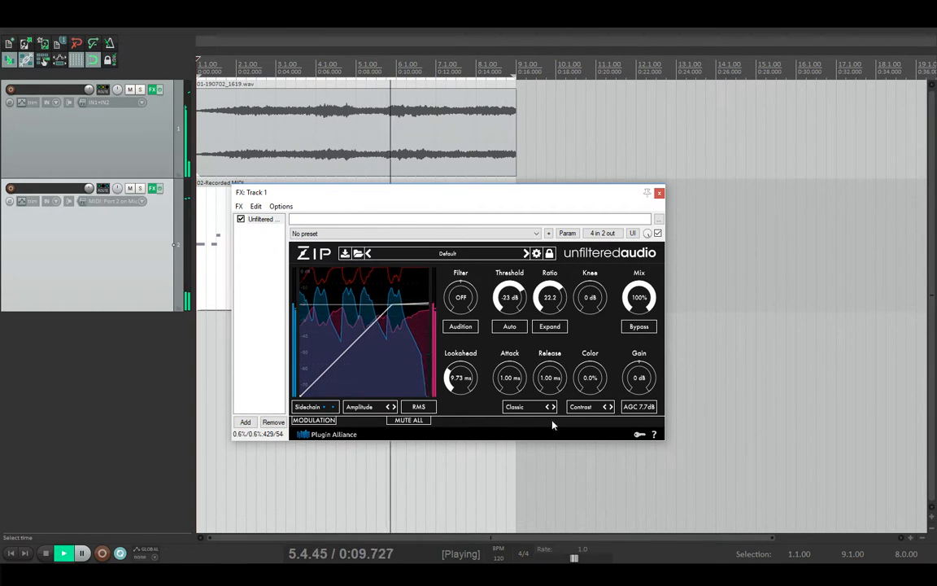
drag(552, 382, 556, 273)
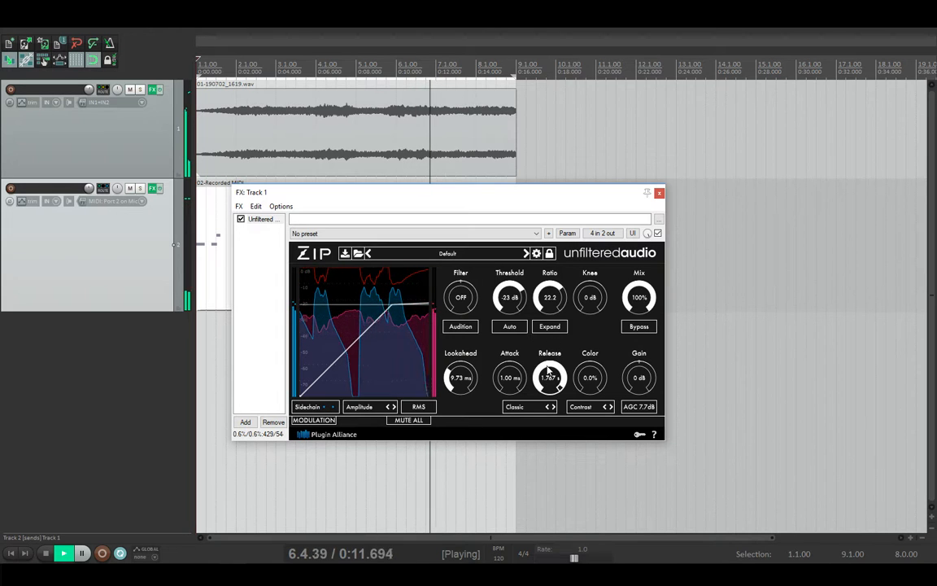
drag(549, 370, 513, 391)
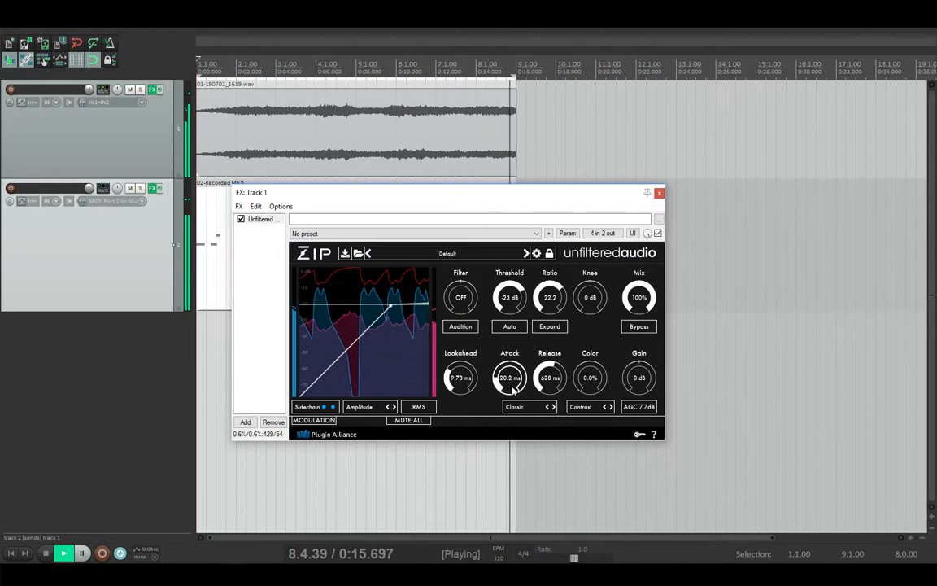
Step: Bring the ratio back down to about 2.15 and stop playback
drag(554, 306, 543, 349)
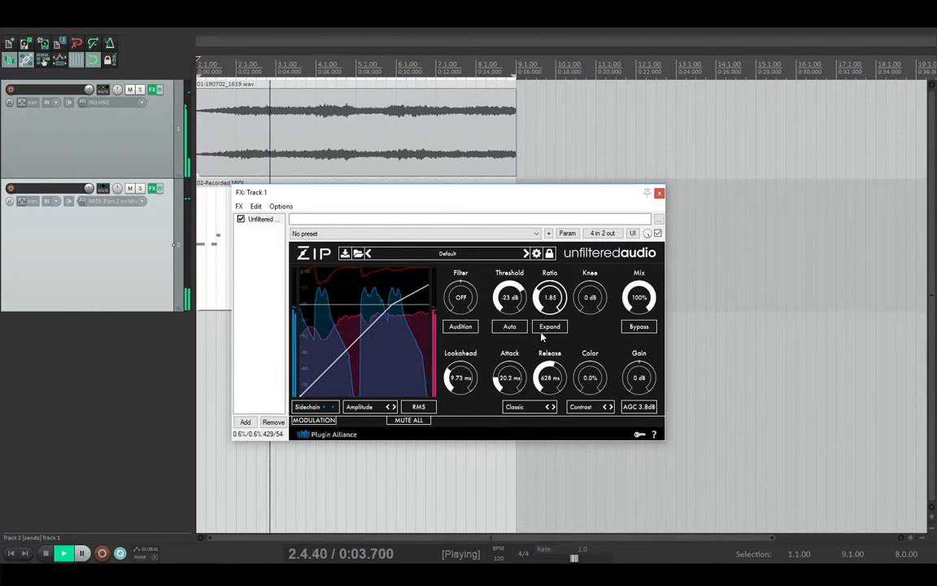
drag(543, 336, 586, 315)
key(space)
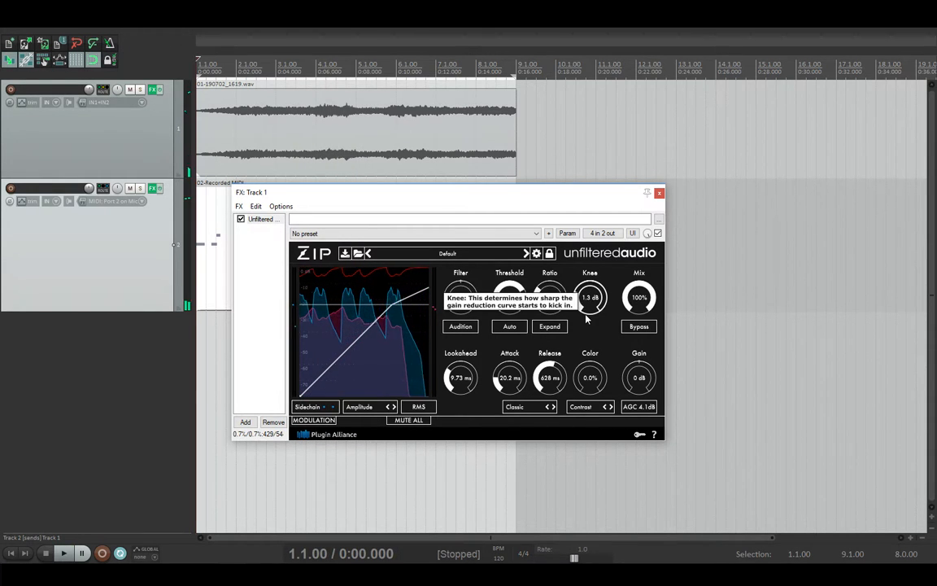